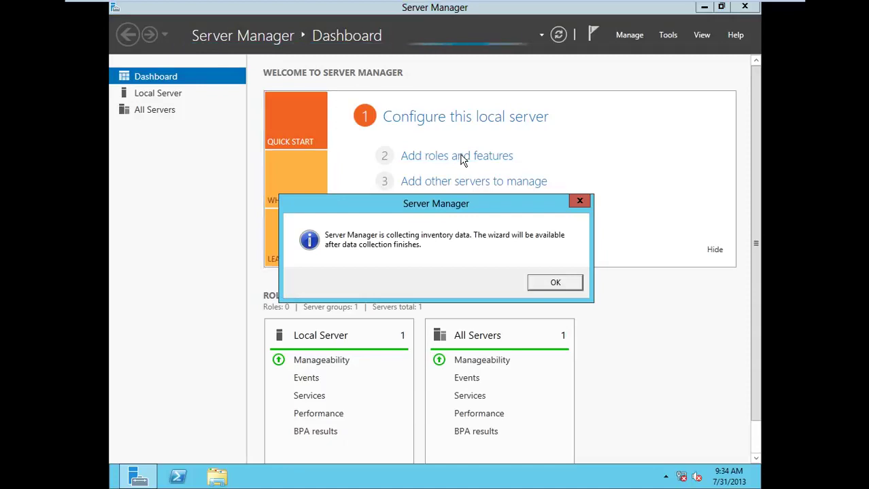
# - Dismiss the inventory-collection notice twice and scroll the dashboard until inventory finishes
pyautogui.click(547, 285)
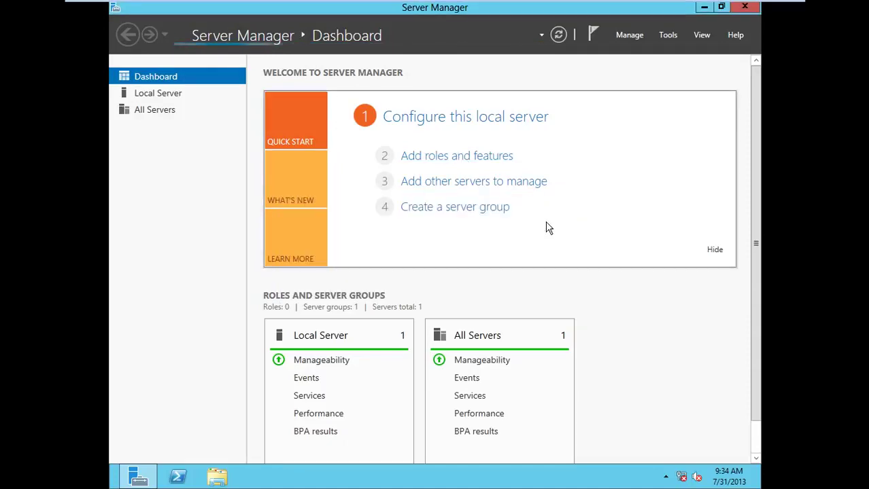
pyautogui.click(500, 161)
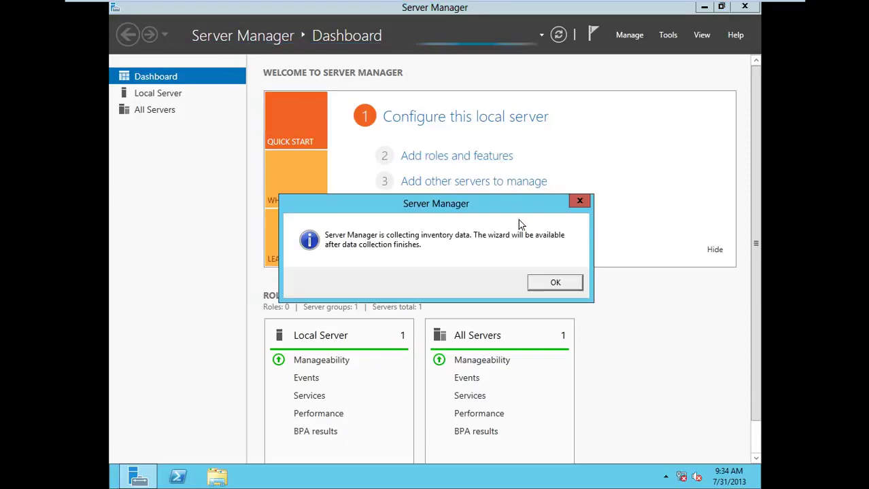
pyautogui.click(554, 285)
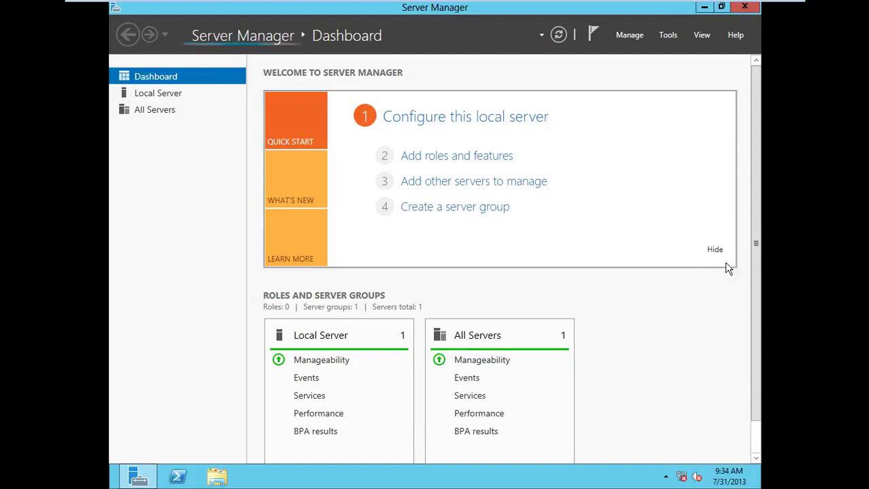
pyautogui.scroll(-1, 756, 360)
pyautogui.scroll(1, 756, 361)
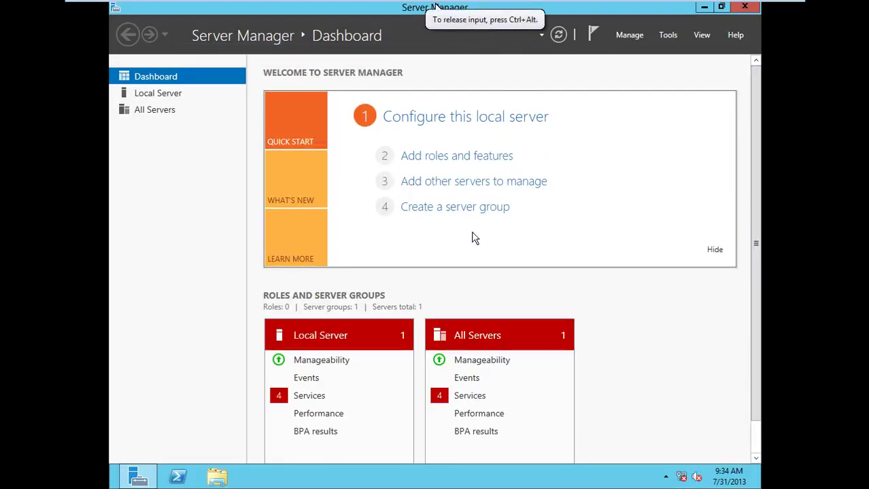
# - Start the Add Roles and Features Wizard with role-based installation on the local server
pyautogui.click(436, 161)
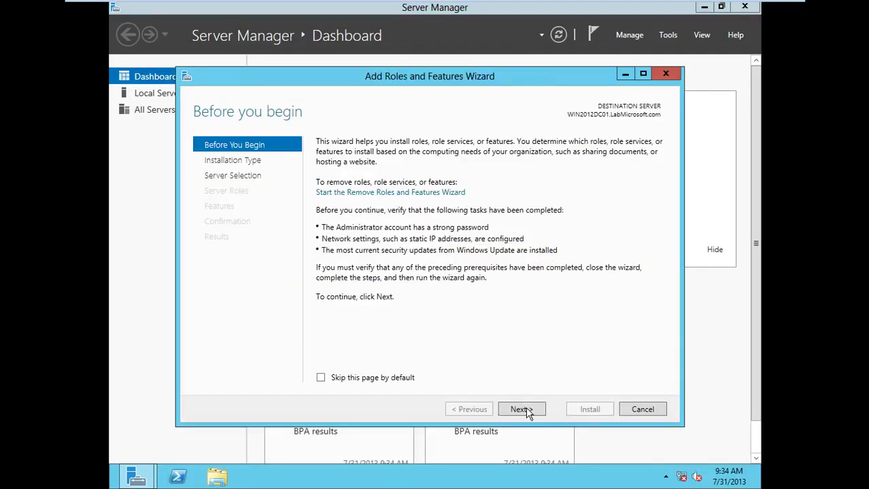
pyautogui.click(527, 410)
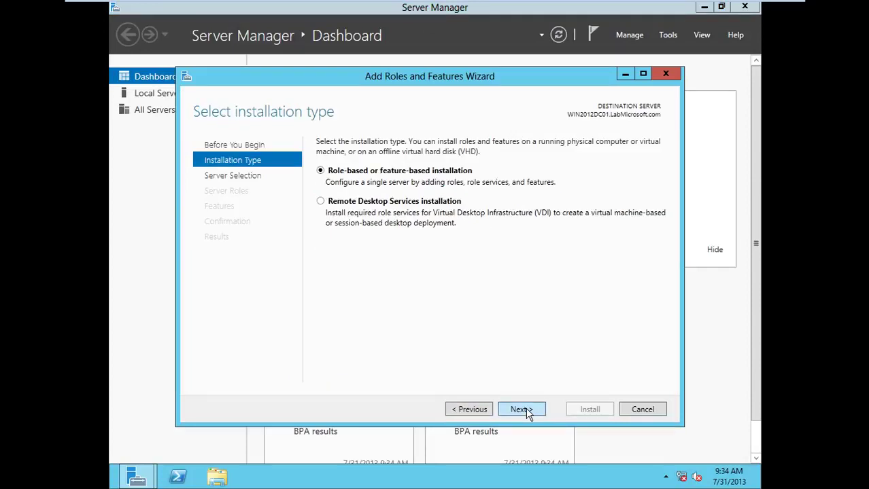
pyautogui.click(520, 410)
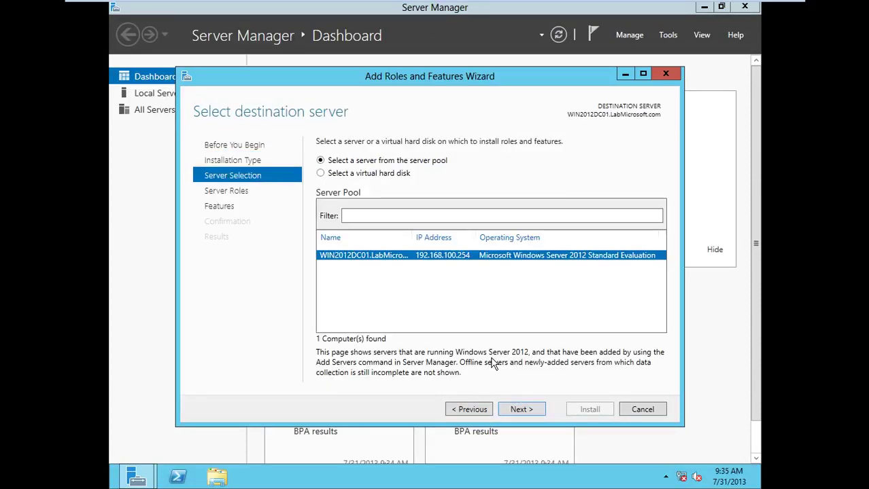
pyautogui.click(520, 409)
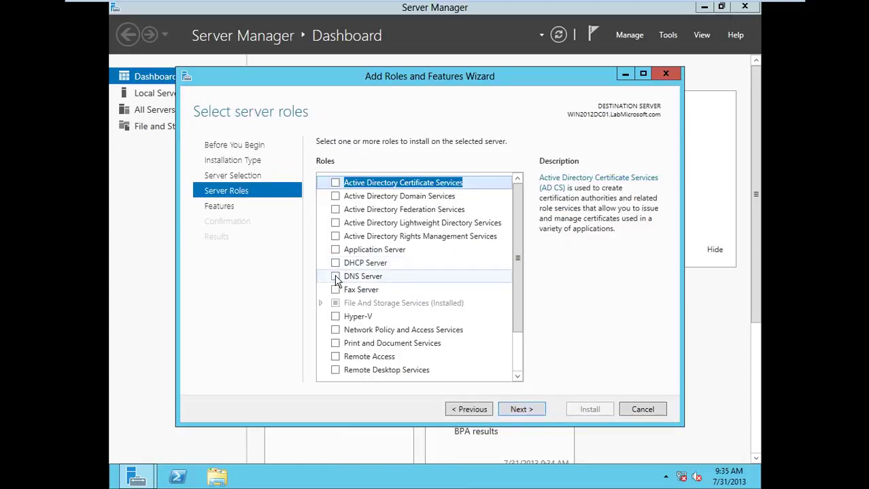
# - Select the DNS Server role with its required tools and continue to Confirmation
pyautogui.click(335, 277)
pyautogui.click(472, 353)
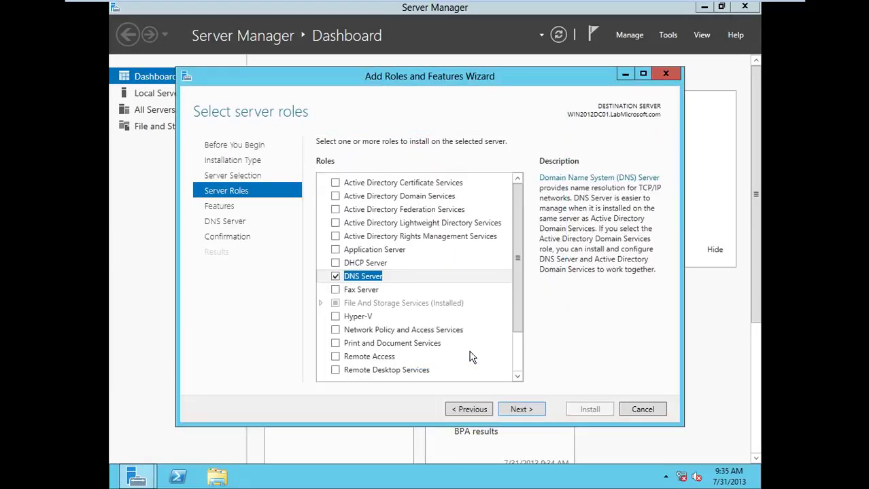
pyautogui.click(519, 410)
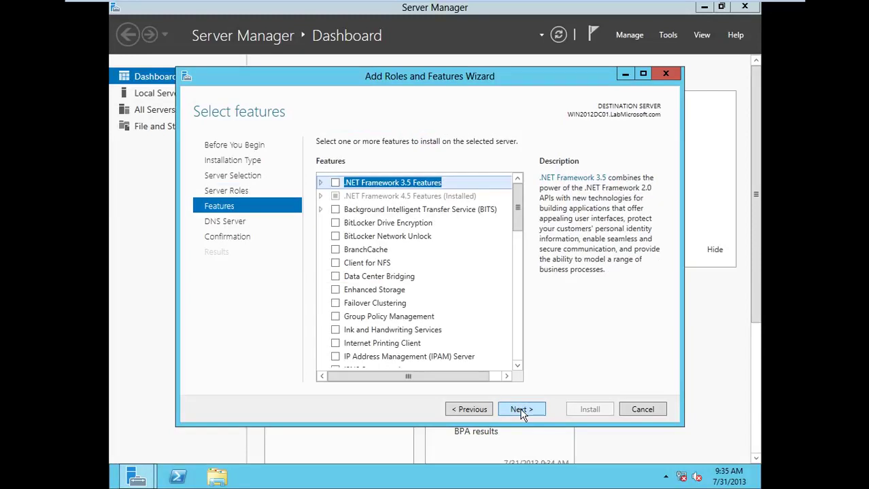
pyautogui.click(521, 412)
pyautogui.click(520, 411)
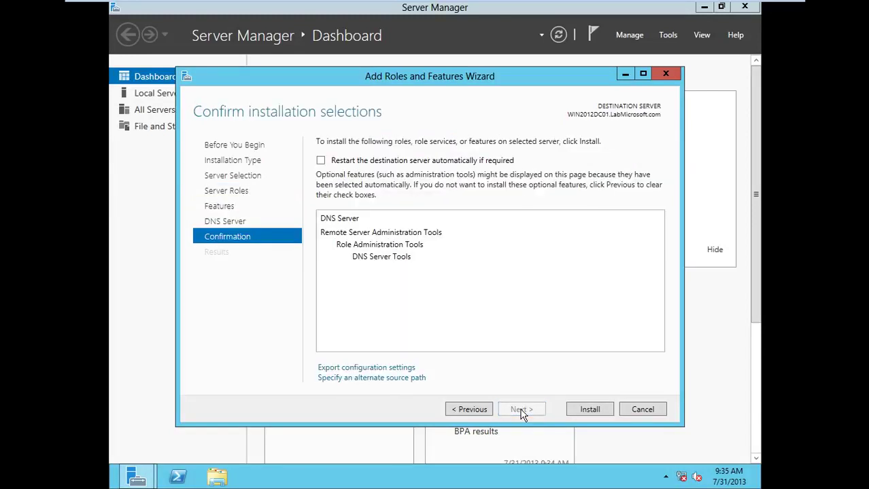
# - Install DNS Server and DNS Server Tools and wait until installation succeeds
pyautogui.click(589, 410)
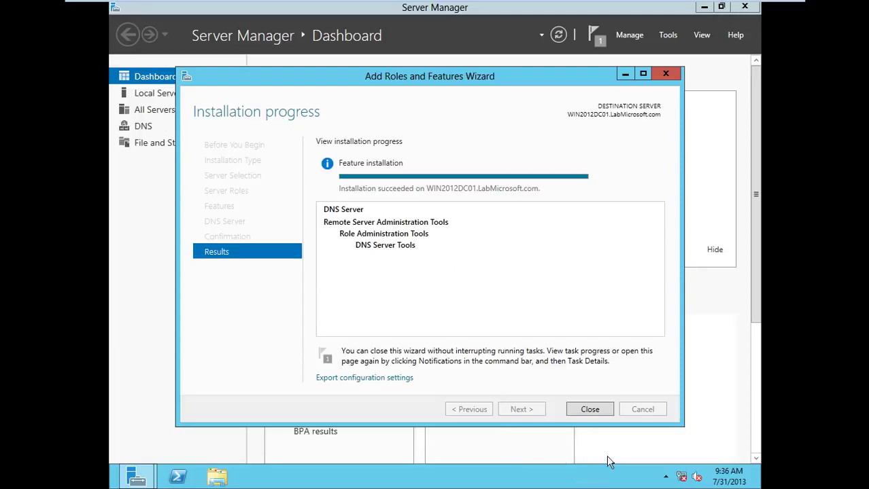
# - Close the finished DNS wizard and restart role-based installation on the local server
pyautogui.click(590, 411)
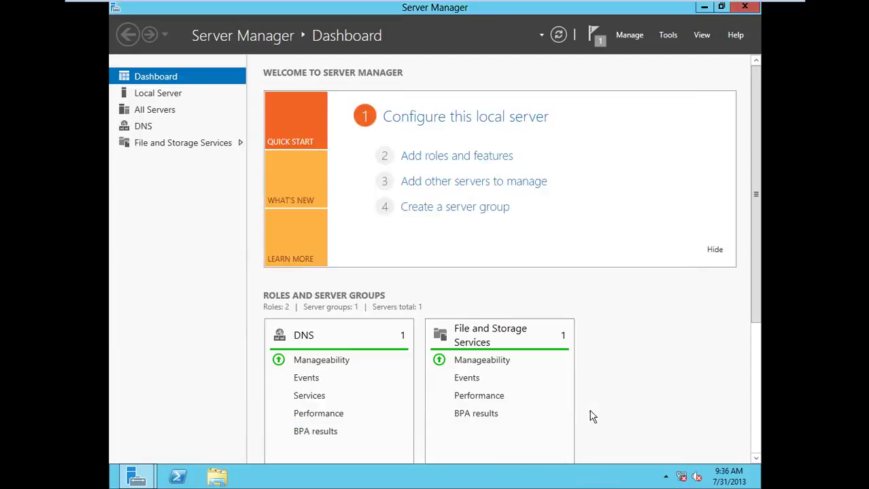
pyautogui.click(449, 161)
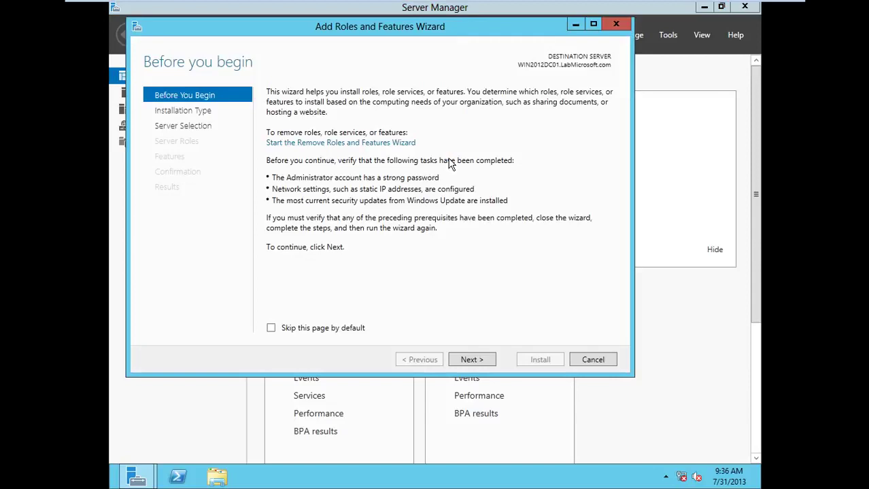
pyautogui.click(471, 360)
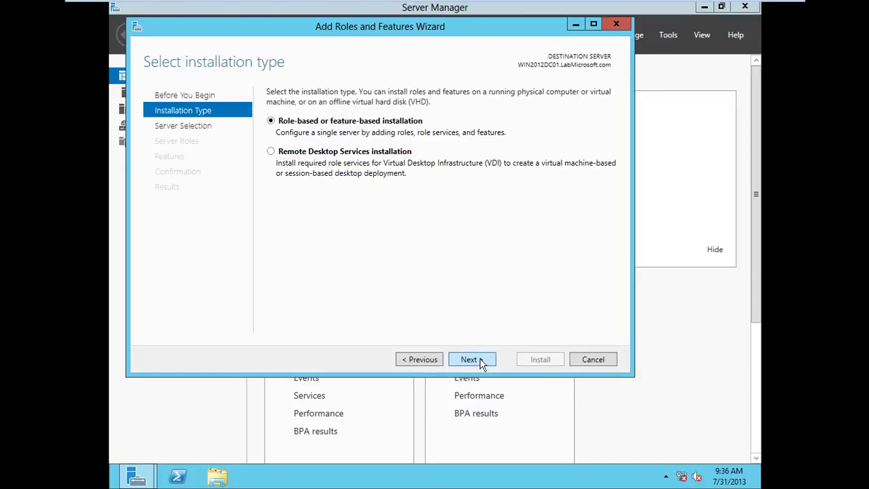
pyautogui.click(479, 361)
pyautogui.click(469, 360)
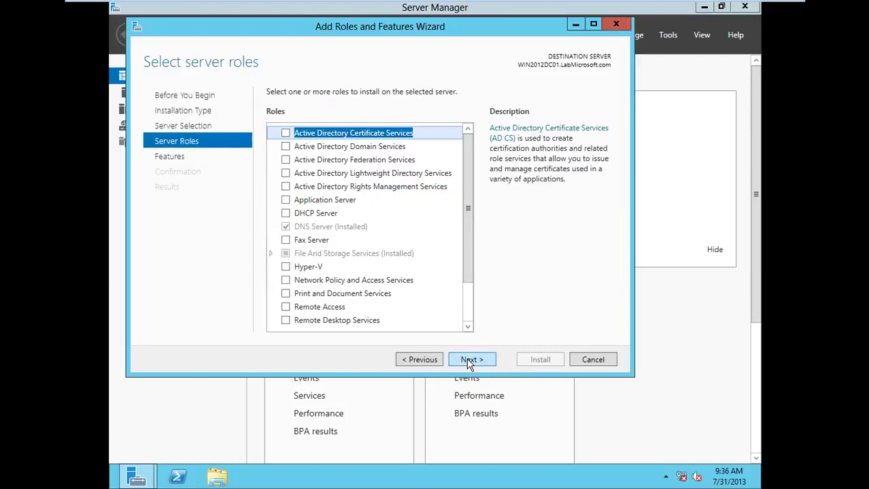
# - Select Active Directory Domain Services with its management tools and continue to Confirmation
pyautogui.click(288, 146)
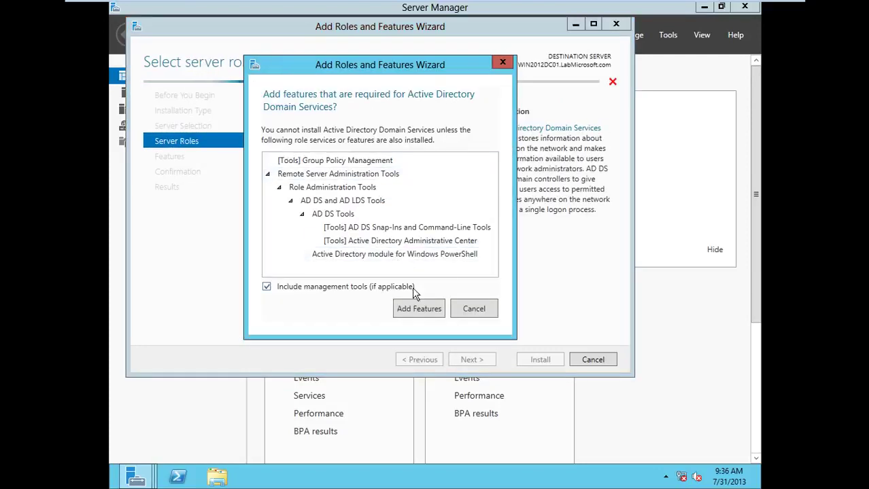
pyautogui.click(417, 308)
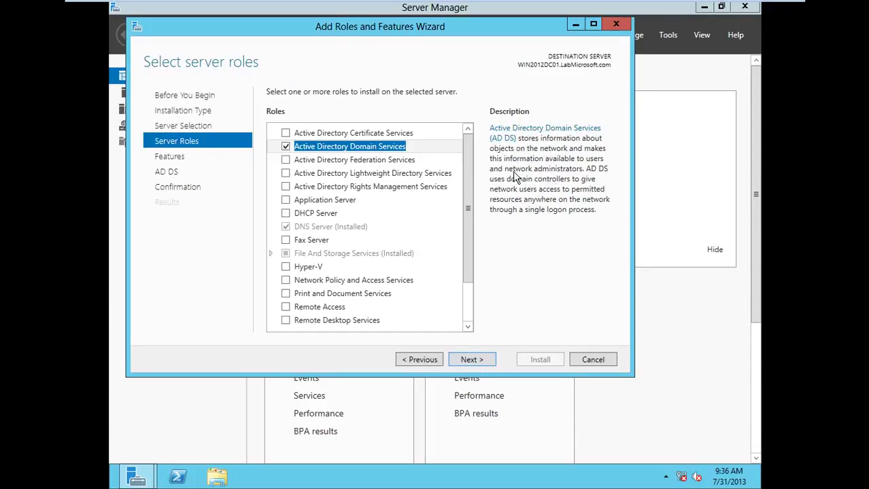
pyautogui.click(478, 363)
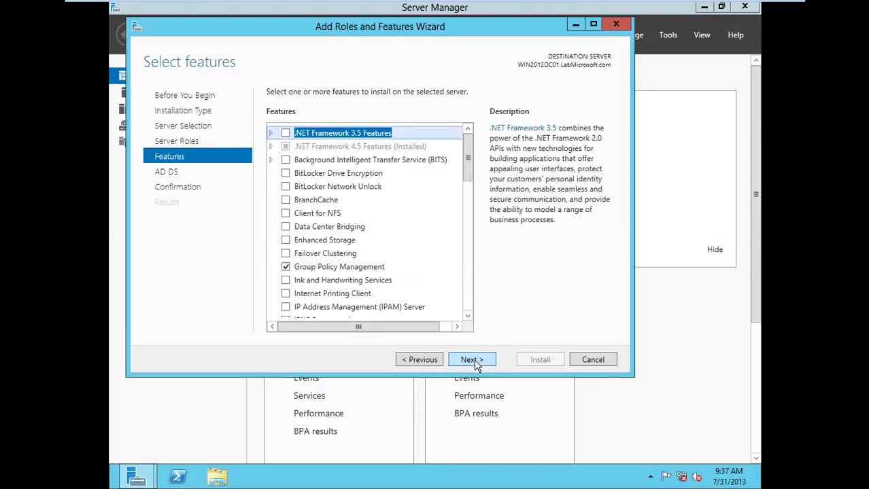
pyautogui.click(478, 364)
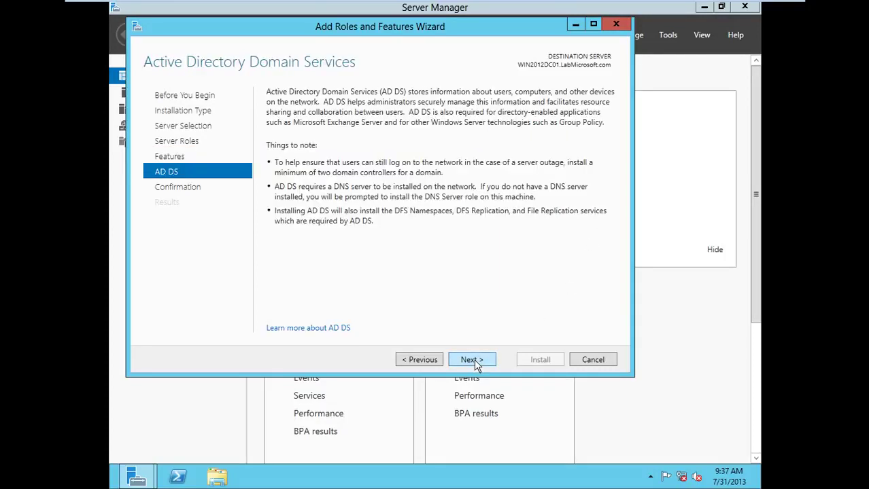
pyautogui.click(476, 363)
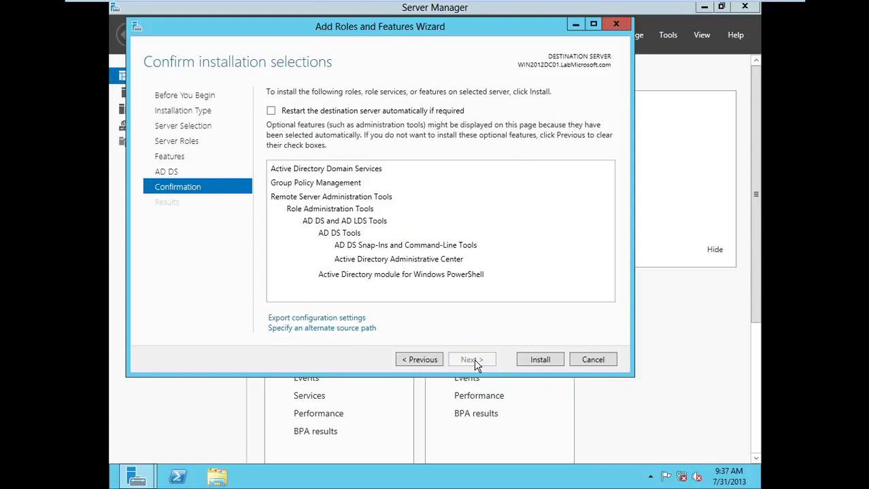
# - Begin installing AD DS, Group Policy Management and the AD DS tools
pyautogui.click(540, 361)
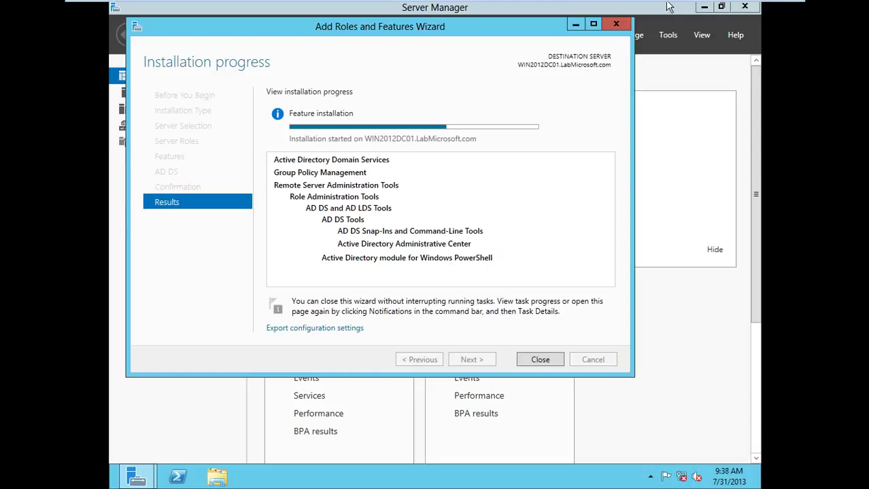
# - Minimize the virtual machine and browse the host to D:\12.MAYAO in Explorer
pyautogui.press('super+d')
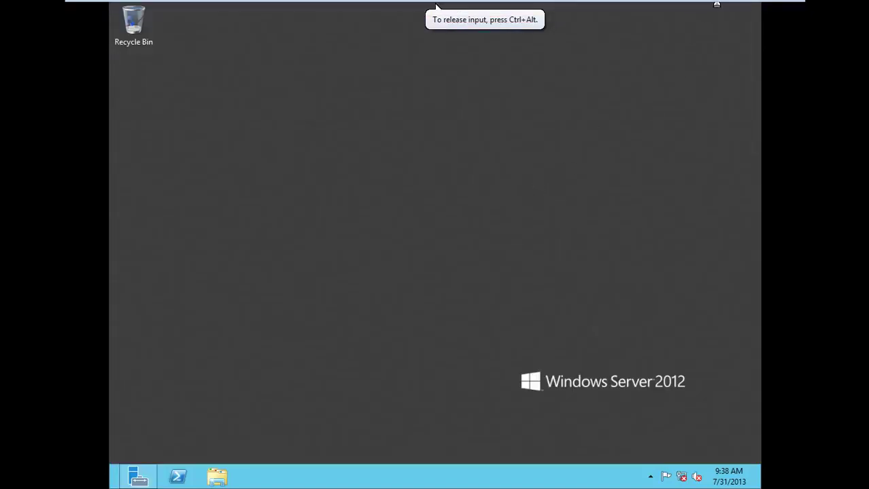
pyautogui.moveTo(435, 5)
pyautogui.click(752, 5)
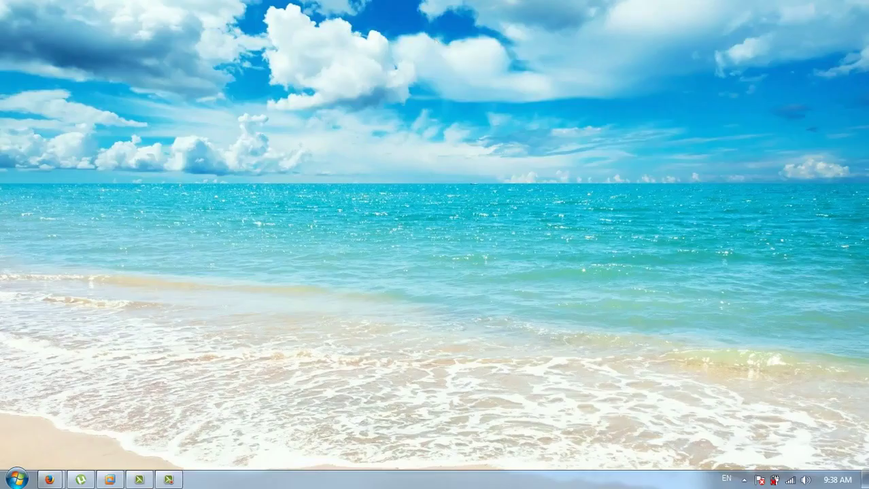
pyautogui.press('super+e')
pyautogui.doubleClick(367, 92)
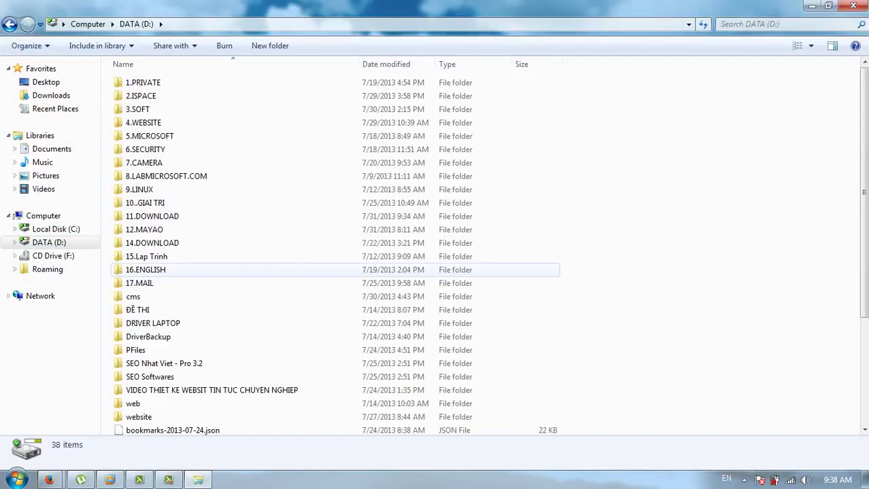
pyautogui.doubleClick(145, 230)
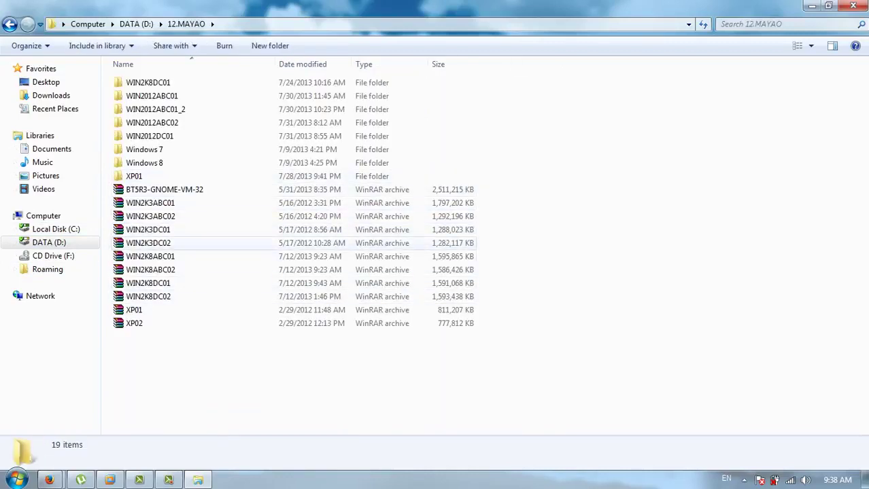
# - Rename the old XP01 folder to XP01_WEB instead of deleting it
pyautogui.click(134, 176)
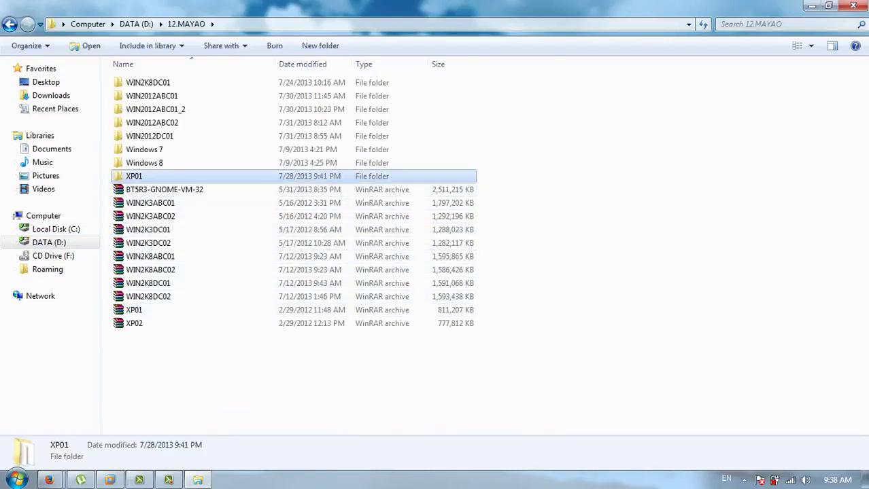
pyautogui.hotkey('shift', 'Delete')
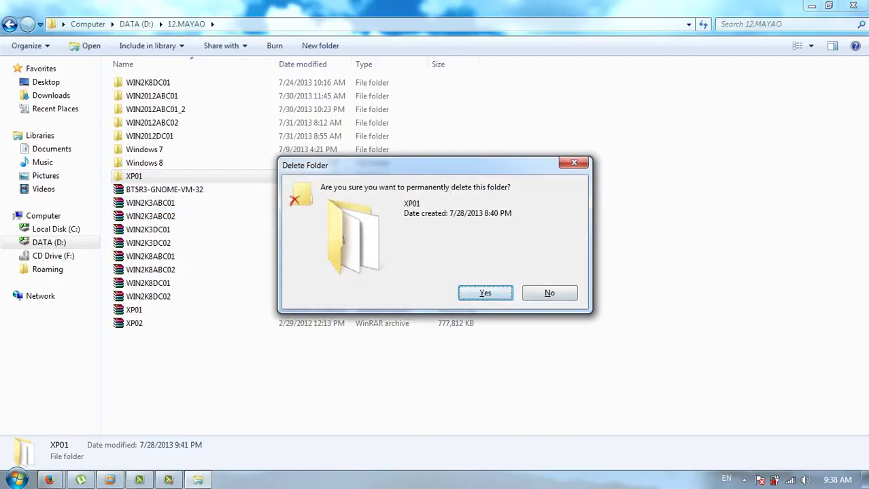
pyautogui.press('Escape')
pyautogui.press('F2')
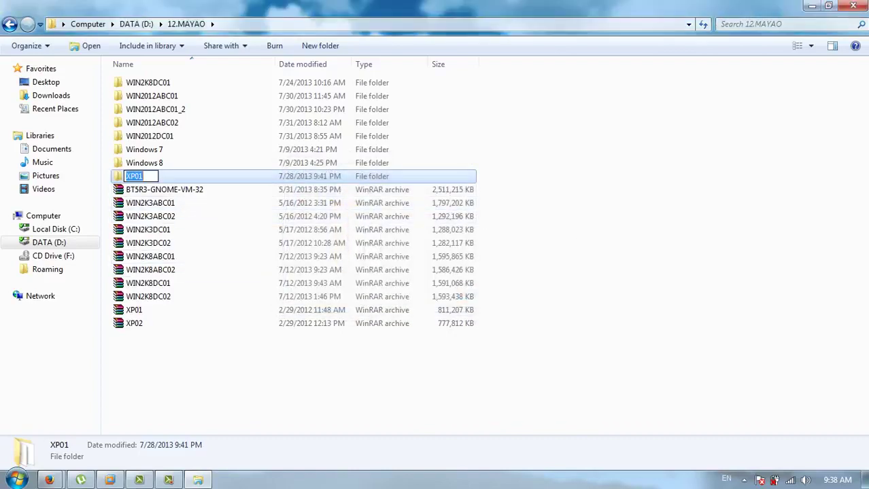
pyautogui.press('End')
pyautogui.write('_WEB')
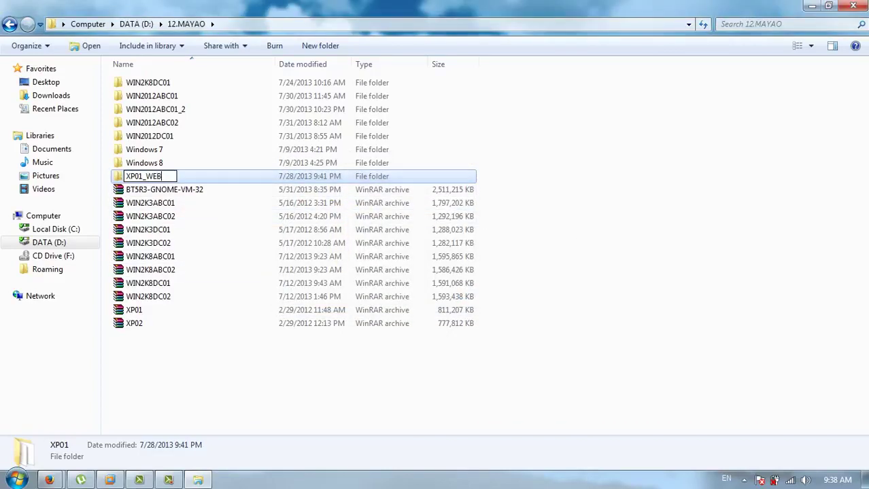
pyautogui.press('Return')
# - Extract the XP01 archive here, then open the XP01 folder's virtual machine file
pyautogui.click(133, 310)
pyautogui.rightClick(131, 310)
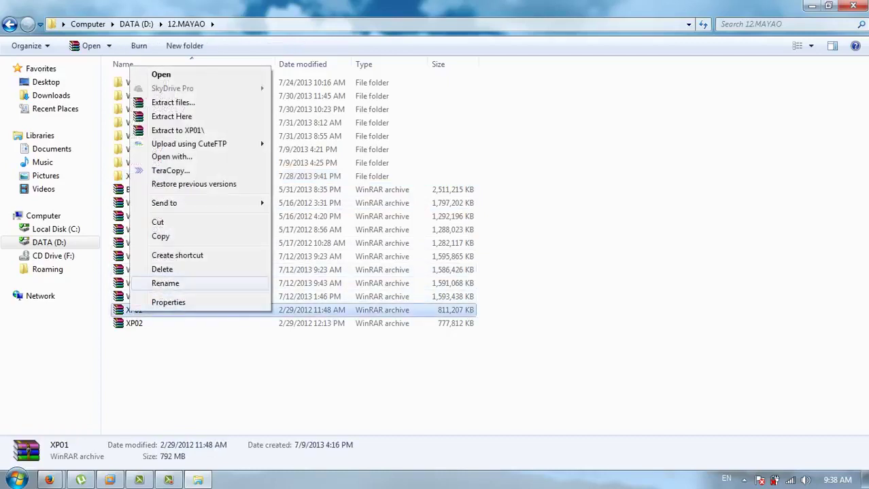
pyautogui.click(172, 116)
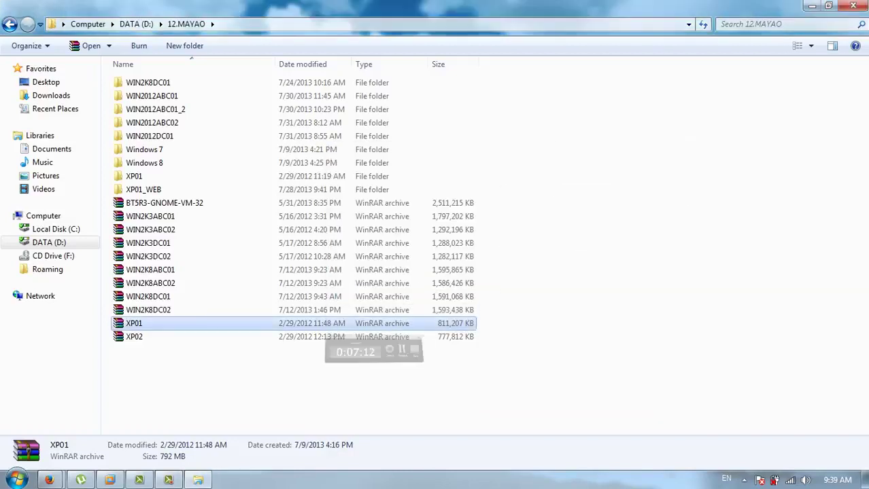
pyautogui.doubleClick(134, 176)
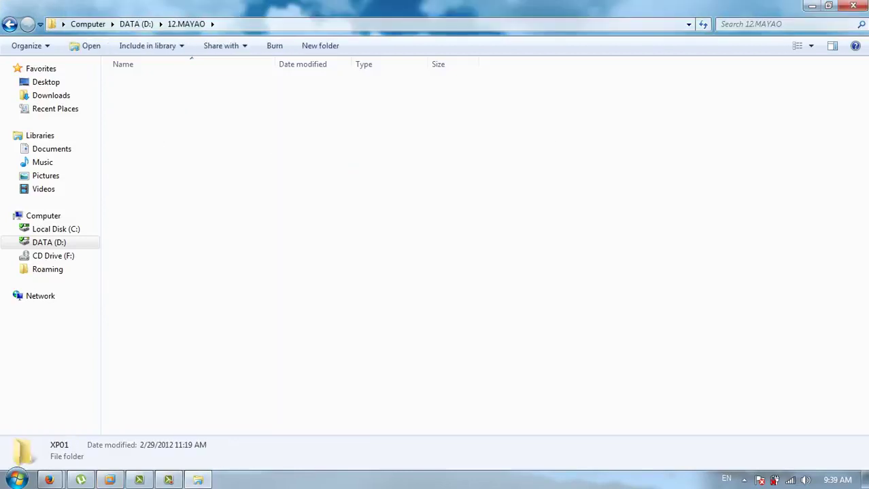
pyautogui.click(134, 203)
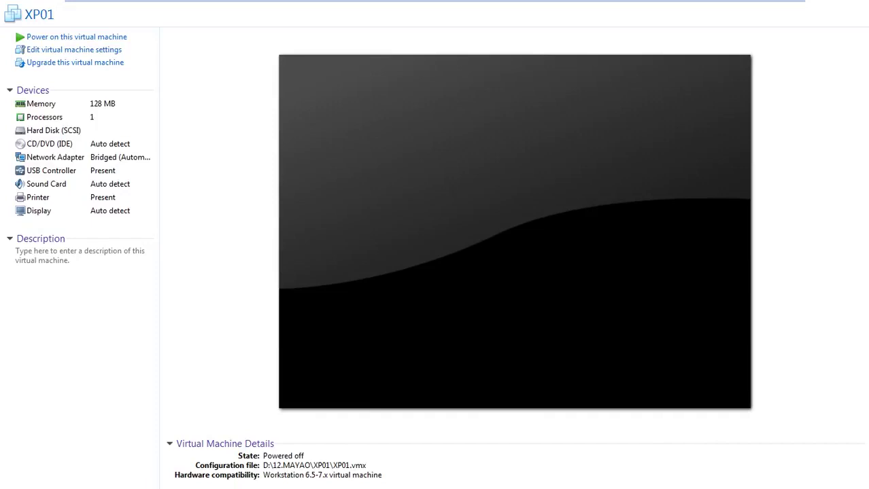
# - Set the XP01 network adapter to Custom VMnet2
pyautogui.click(74, 50)
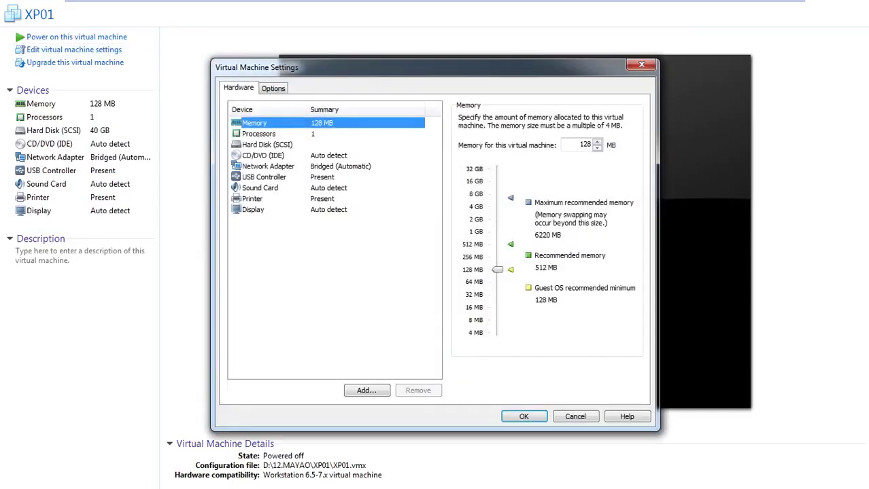
pyautogui.click(268, 165)
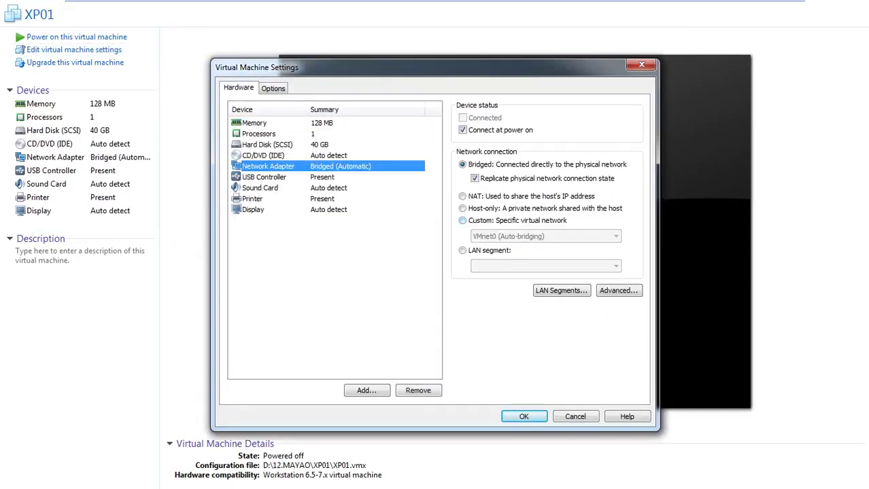
pyautogui.click(462, 220)
pyautogui.click(545, 236)
pyautogui.click(484, 263)
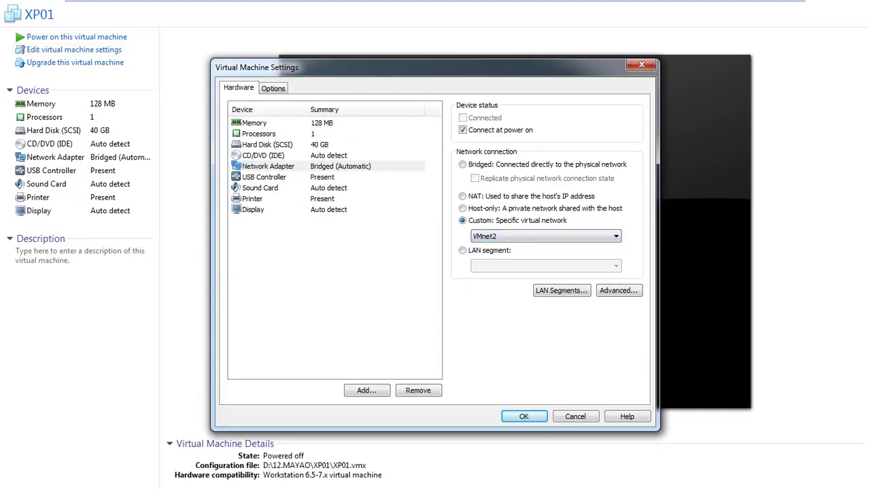
# - Rename the VM to 'XP01 - CLIENT', save, and power it on as copied
pyautogui.click(272, 88)
pyautogui.click(476, 119)
pyautogui.write('- c')
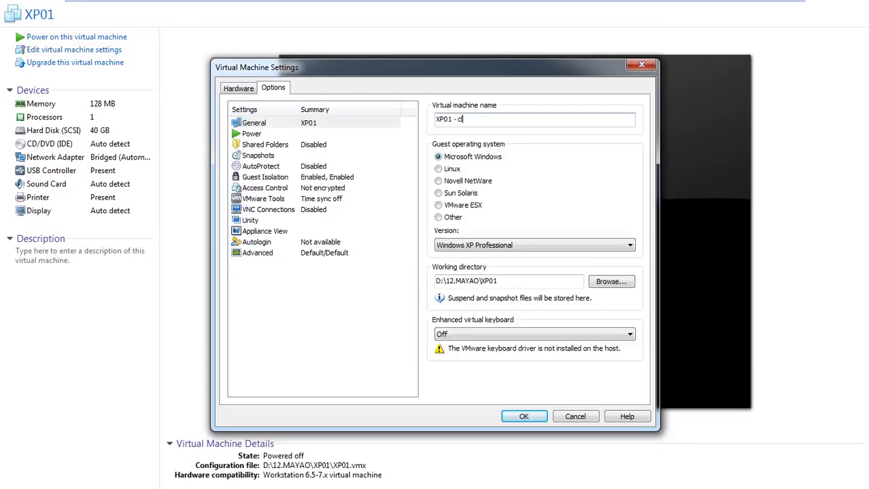
pyautogui.press('BackSpace')
pyautogui.write('CLIENT')
pyautogui.press('Return')
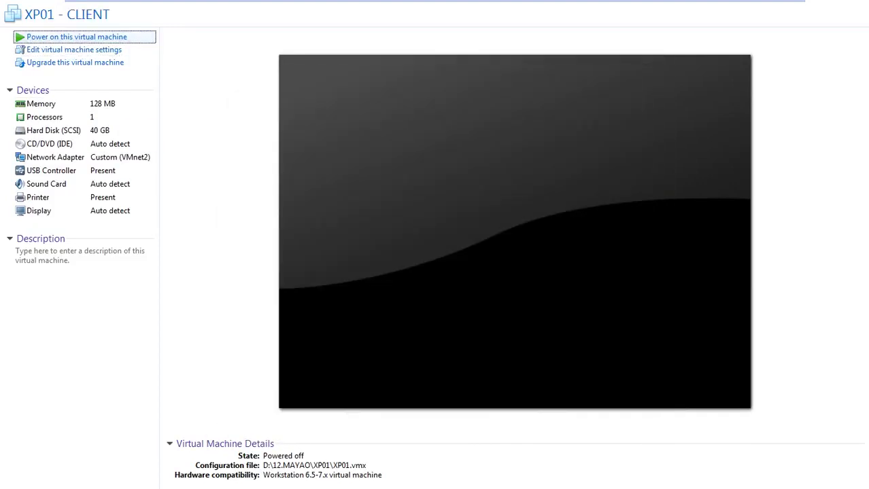
pyautogui.press('Return')
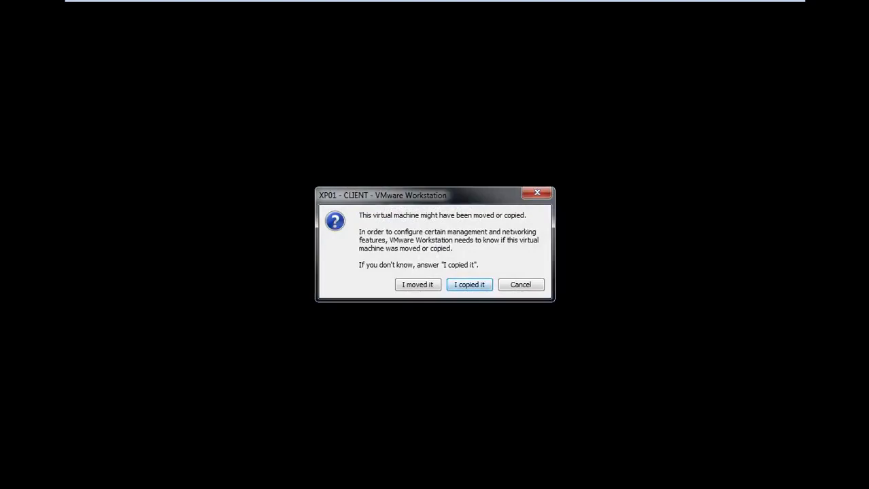
pyautogui.press('Return')
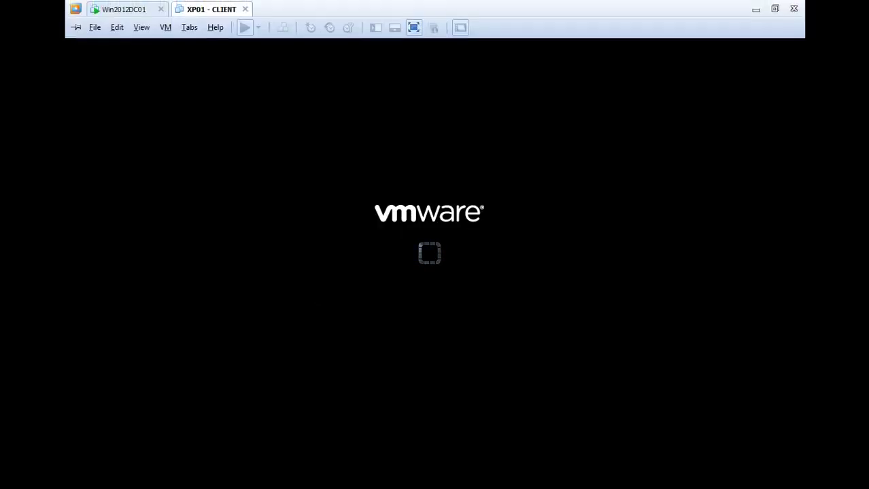
# - On Win2012DC01, close the completed AD DS wizard and minimize Server Manager
pyautogui.click(127, 9)
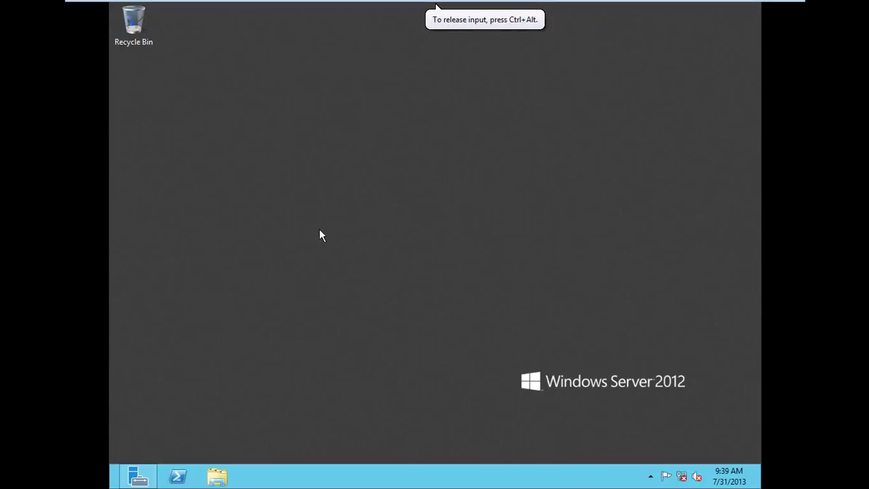
pyautogui.click(136, 476)
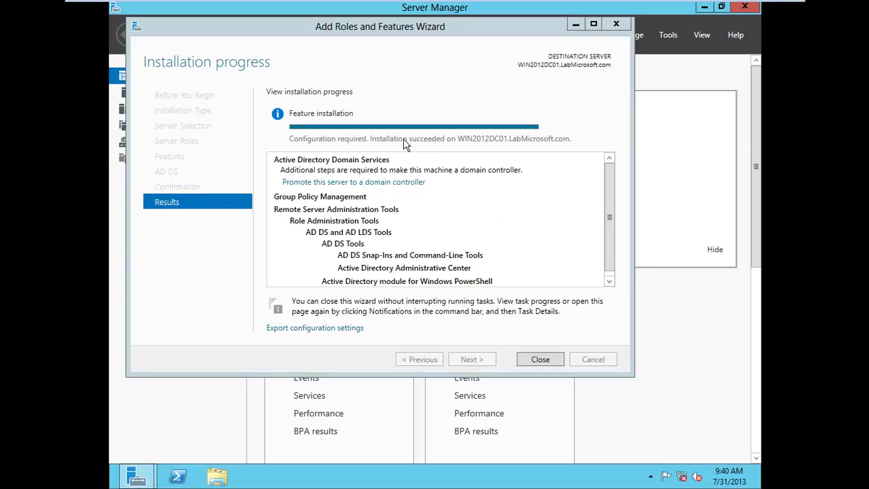
pyautogui.click(537, 361)
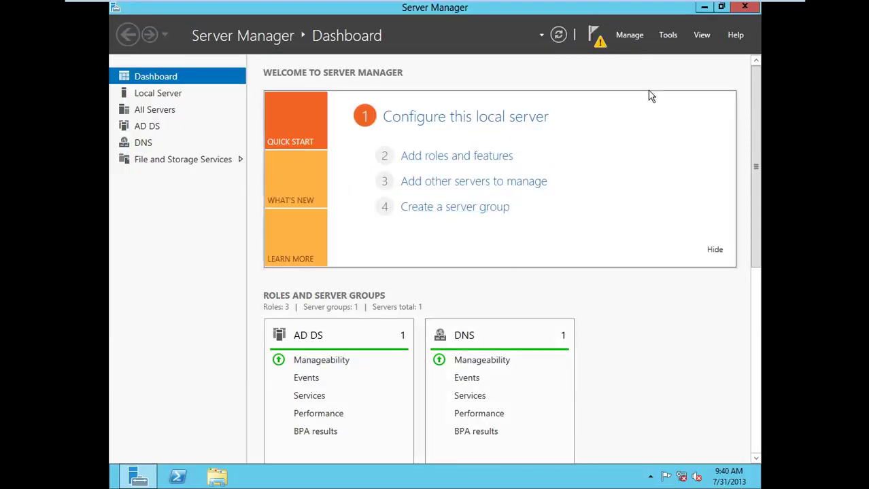
pyautogui.click(135, 476)
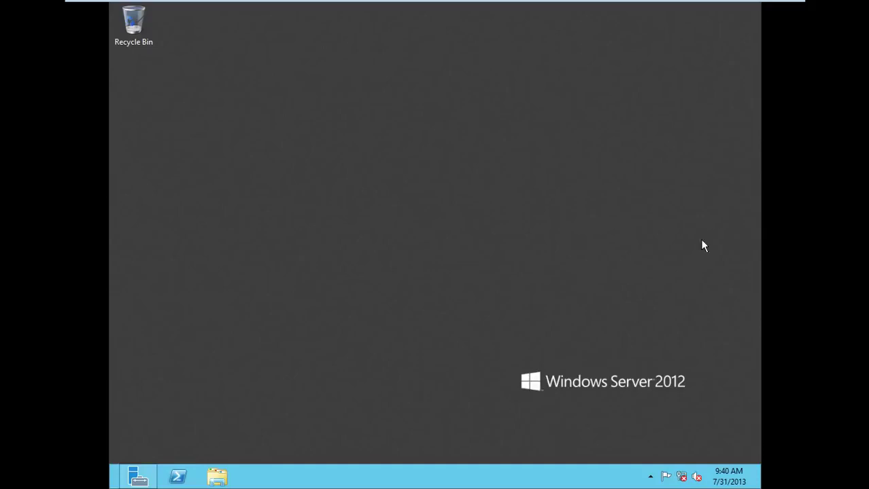
# - Restart the domain controller immediately with 'shutdown -r -t 00' from the Run dialog
pyautogui.press('super+r')
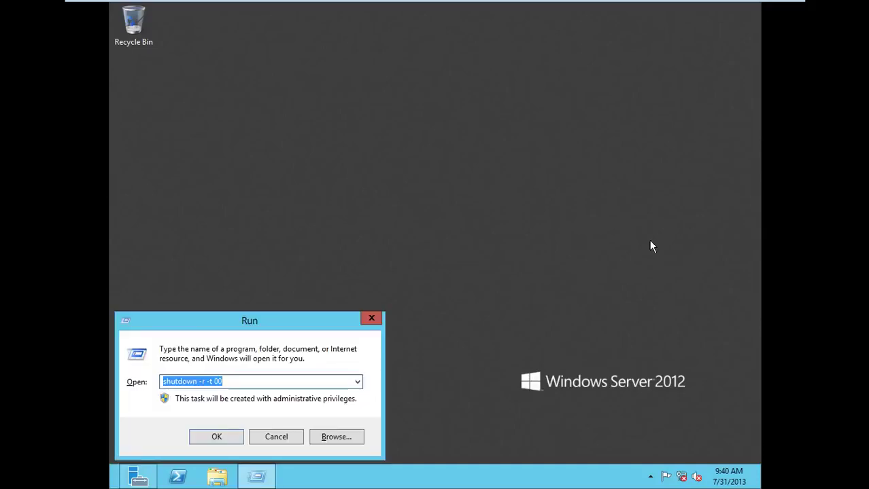
pyautogui.write('restart laij')
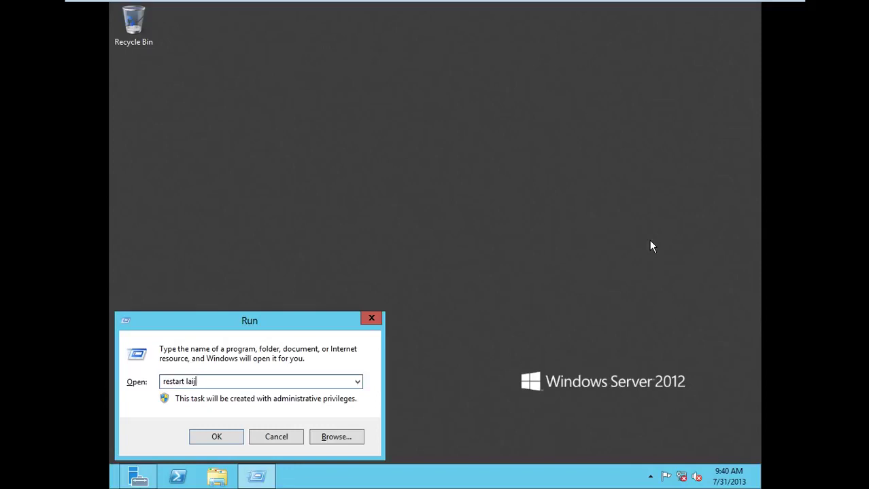
pyautogui.write(' nhes')
pyautogui.press('BackSpace')
pyautogui.write('!!!')
pyautogui.press('BackSpace')
pyautogui.press('BackSpace')
pyautogui.press('BackSpace')
pyautogui.press('BackSpace')
pyautogui.press('BackSpace')
pyautogui.press('BackSpace')
pyautogui.press('BackSpace')
pyautogui.press('BackSpace')
pyautogui.press('BackSpace')
pyautogui.press('BackSpace')
pyautogui.press('BackSpace')
pyautogui.press('BackSpace')
pyautogui.press('BackSpace')
pyautogui.press('BackSpace')
pyautogui.press('BackSpace')
pyautogui.press('BackSpace')
pyautogui.press('BackSpace')
pyautogui.press('BackSpace')
pyautogui.press('BackSpace')
pyautogui.write('shu')
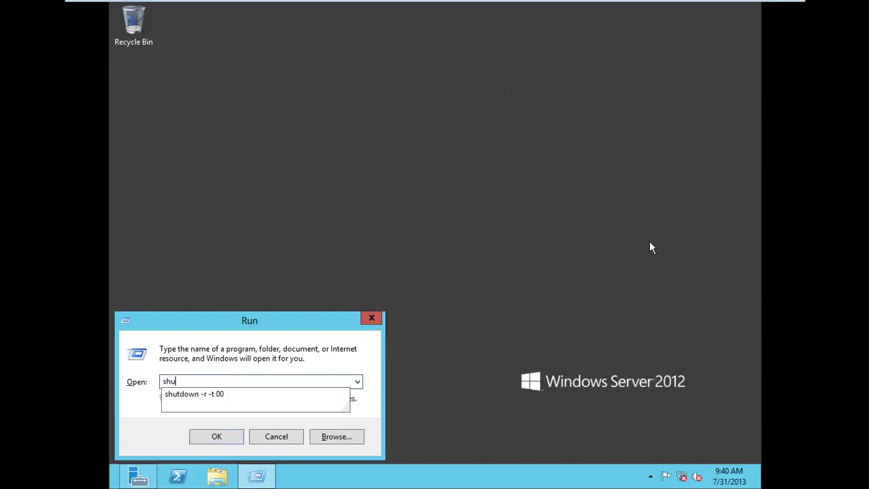
pyautogui.write('td')
pyautogui.press('BackSpace')
pyautogui.press('Down')
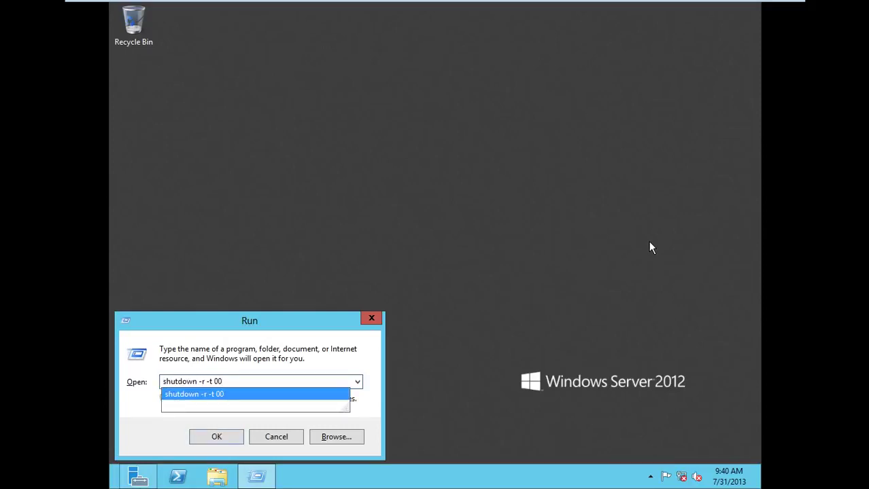
pyautogui.press('Return')
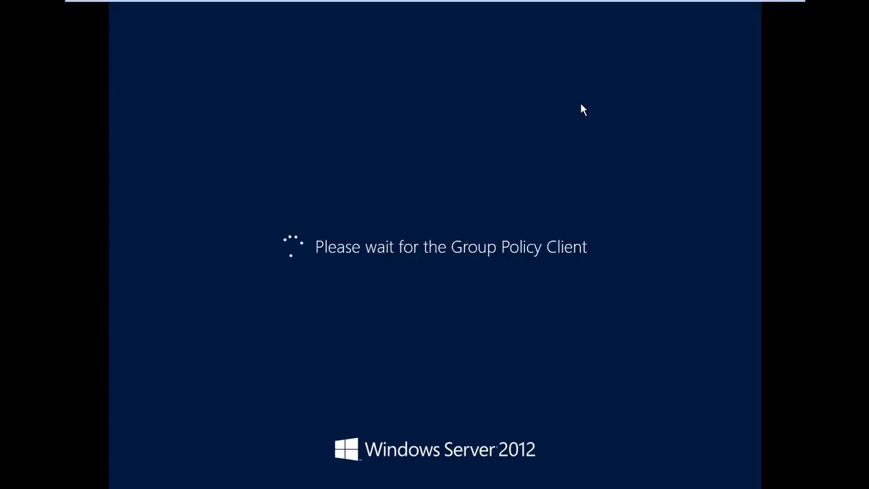
pyautogui.moveTo(500, 4)
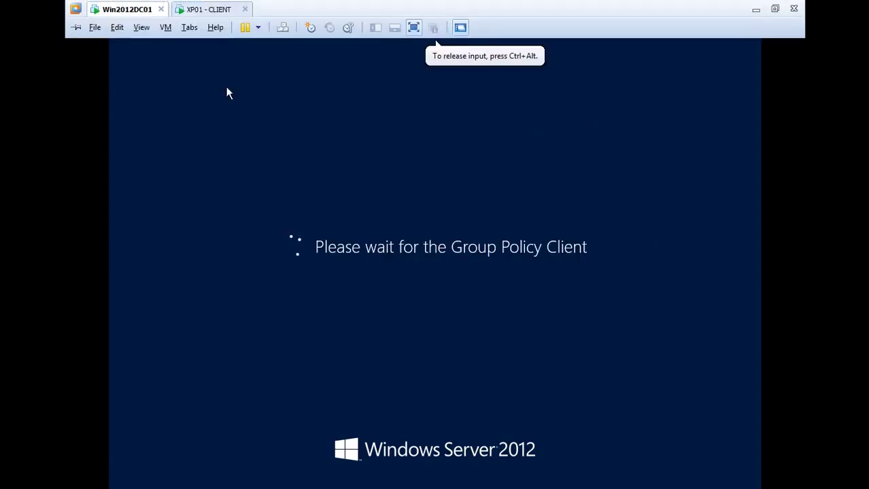
# - Switch to XP01 - CLIENT and log on with the user account password
pyautogui.click(208, 9)
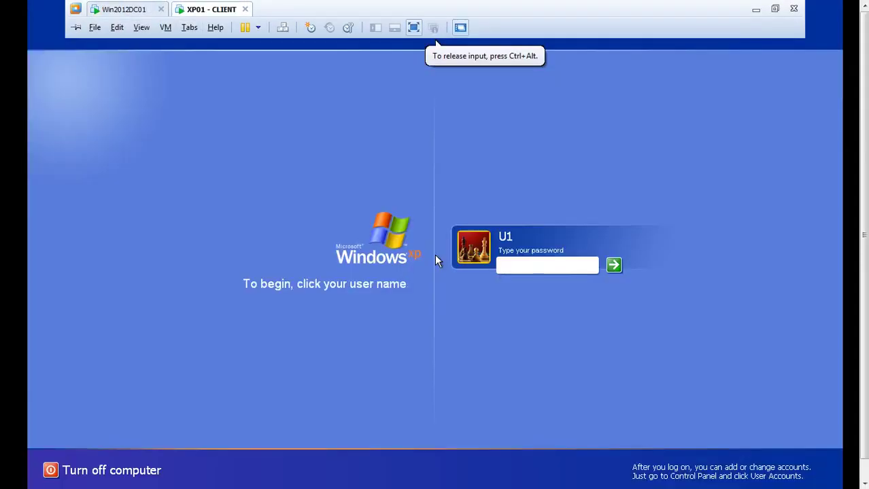
pyautogui.write('•')
pyautogui.press('Return')
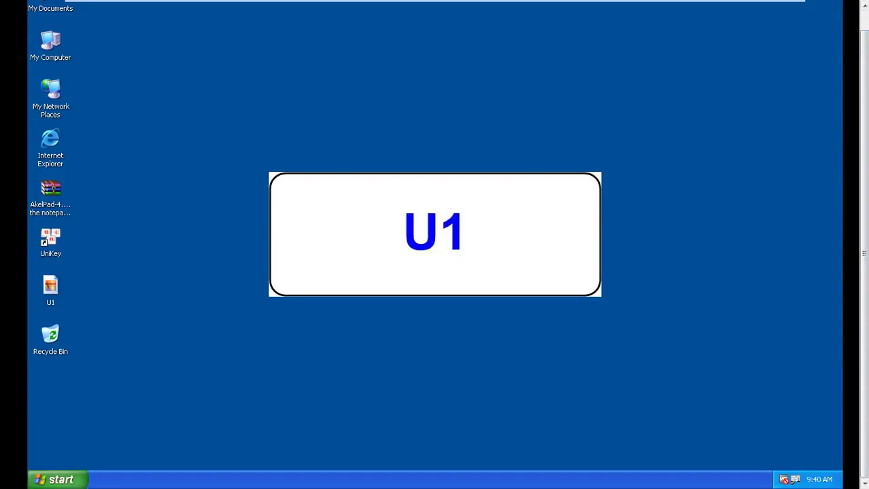
# - Open Network Connections from the Start menu's Settings group
pyautogui.press('super')
pyautogui.press('Up')
pyautogui.press('Up')
pyautogui.press('Up')
pyautogui.press('Up')
pyautogui.press('Up')
pyautogui.press('Up')
pyautogui.press('Right')
pyautogui.press('Down')
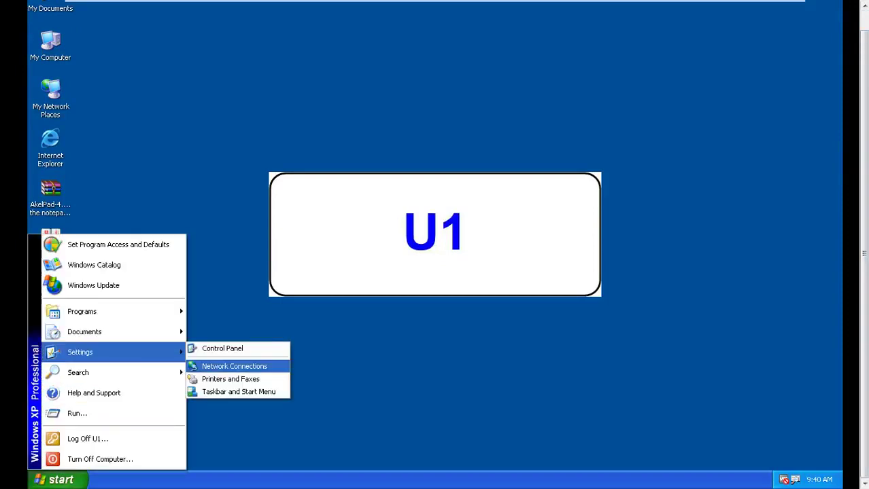
pyautogui.press('Return')
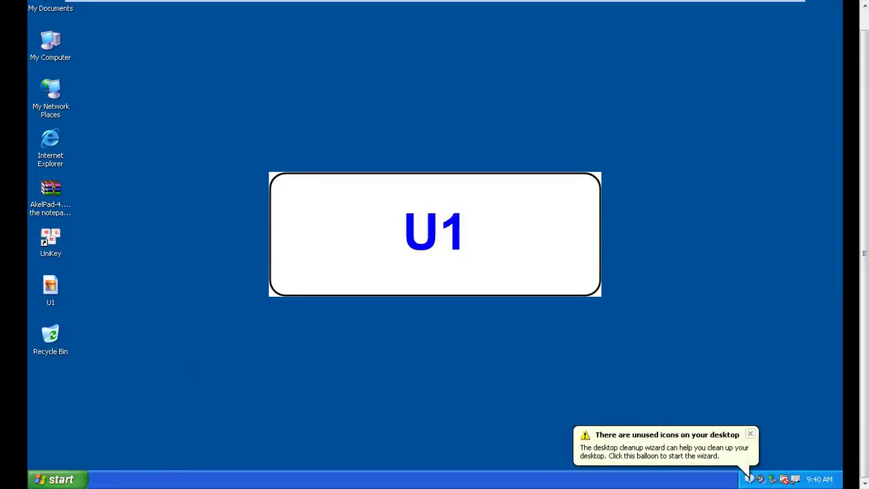
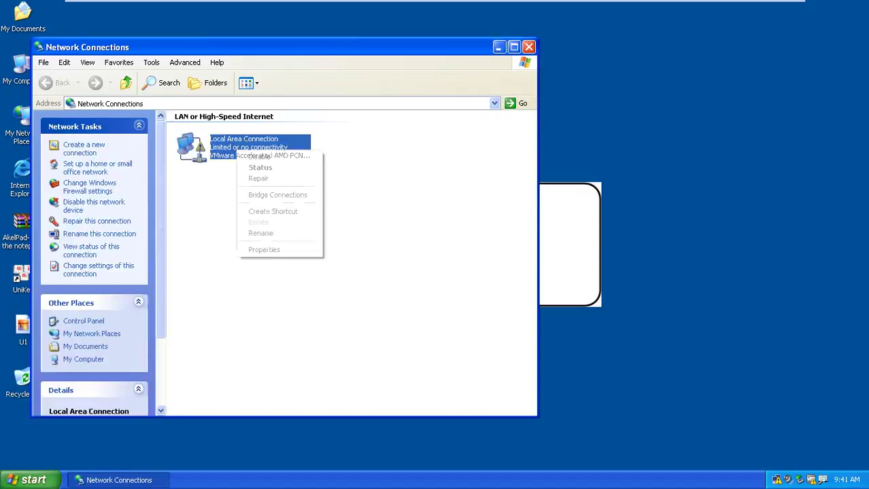
# - Give the XP client's TCP/IP static address 192.168.100.23, mask 255.255.255.0, DNS 192.168.100.254
pyautogui.click(262, 249)
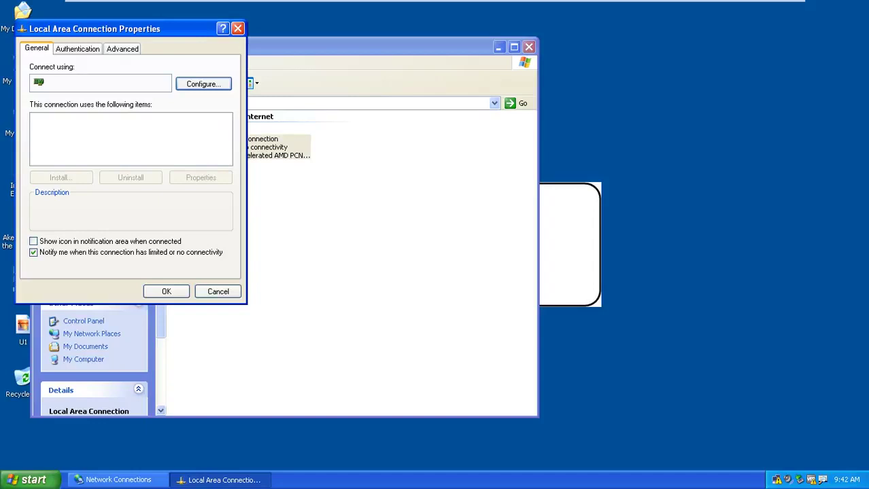
pyautogui.doubleClick(96, 151)
pyautogui.click(58, 166)
pyautogui.write('192.168.100.')
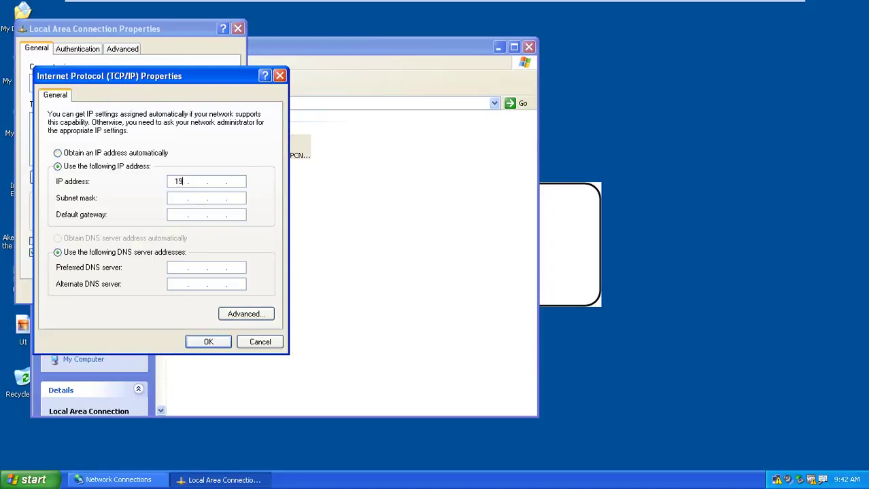
pyautogui.write('23')
pyautogui.press('Tab')
pyautogui.press('Tab')
pyautogui.press('Tab')
pyautogui.press('Tab')
pyautogui.write('192 . 168 . 100 . 2')
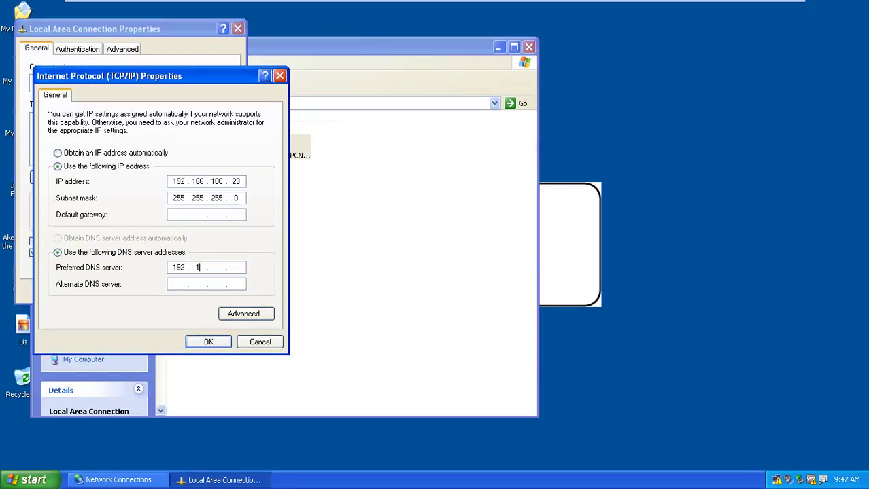
pyautogui.write('54')
pyautogui.press('Return')
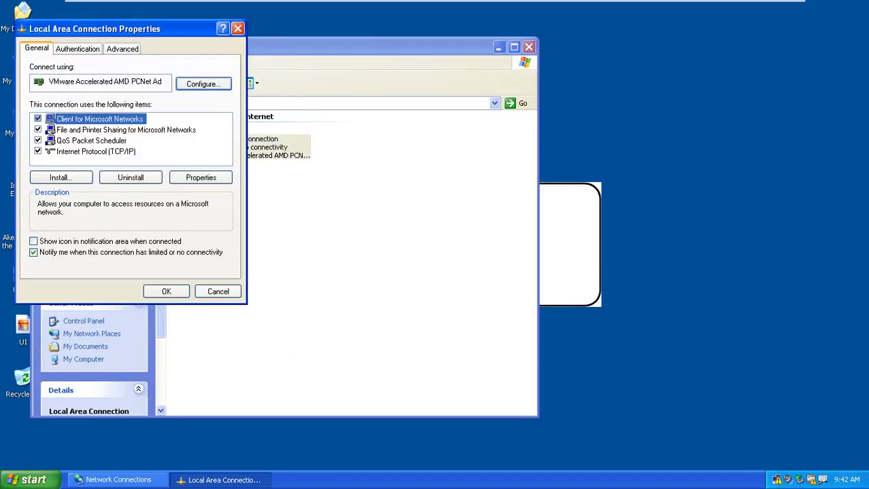
# - Enable the notification-area connection icon, then switch to the Win2012DC01 virtual machine
pyautogui.hotkey('alt', 'w')
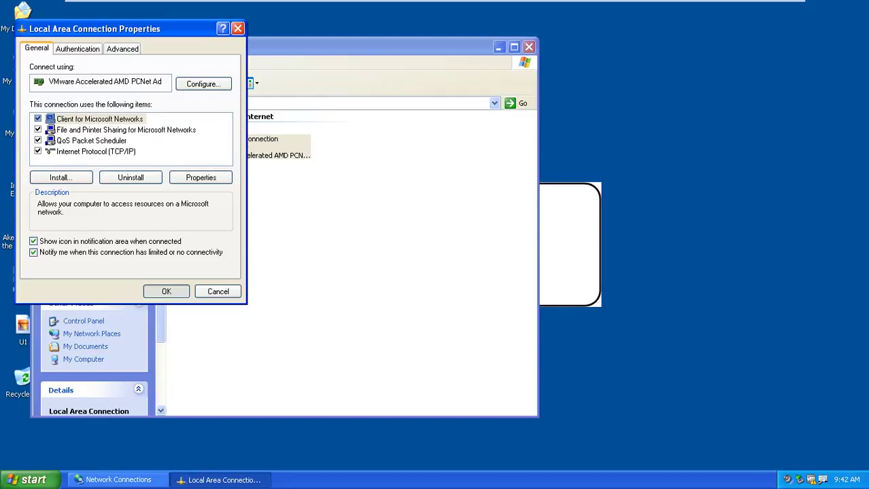
pyautogui.click(128, 9)
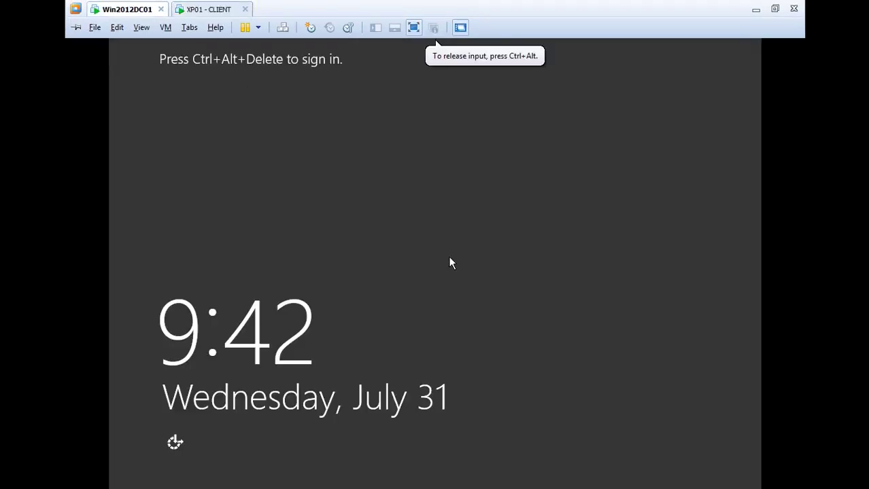
# - Bring up the Administrator sign-in prompt and dismiss a first, rejected password attempt
pyautogui.press('ctrl+alt+Insert')
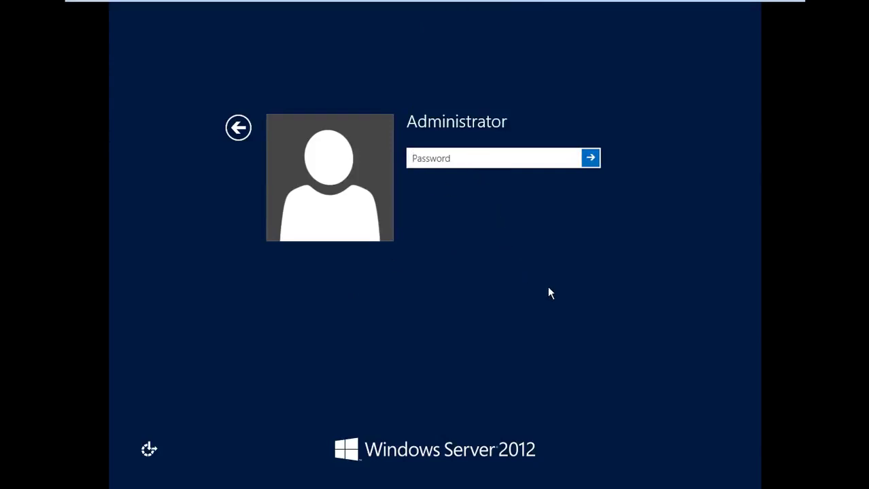
pyautogui.click(238, 127)
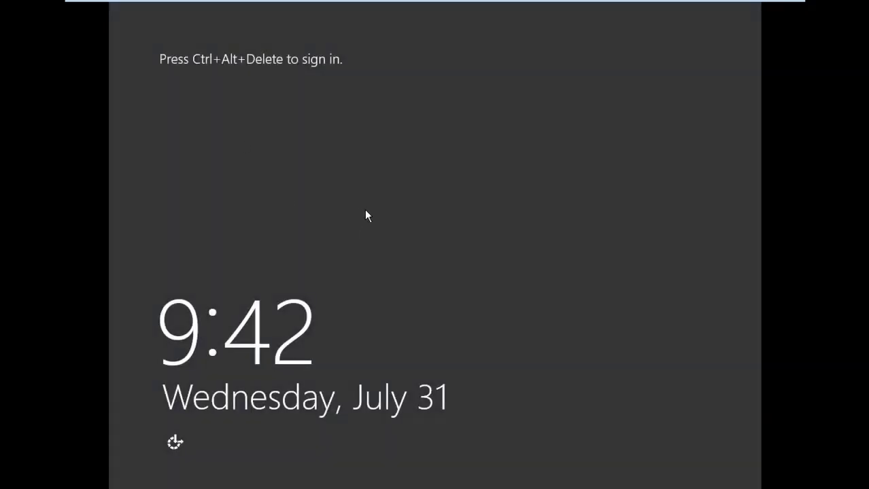
pyautogui.hotkey('ctrl', 'alt', 'Delete')
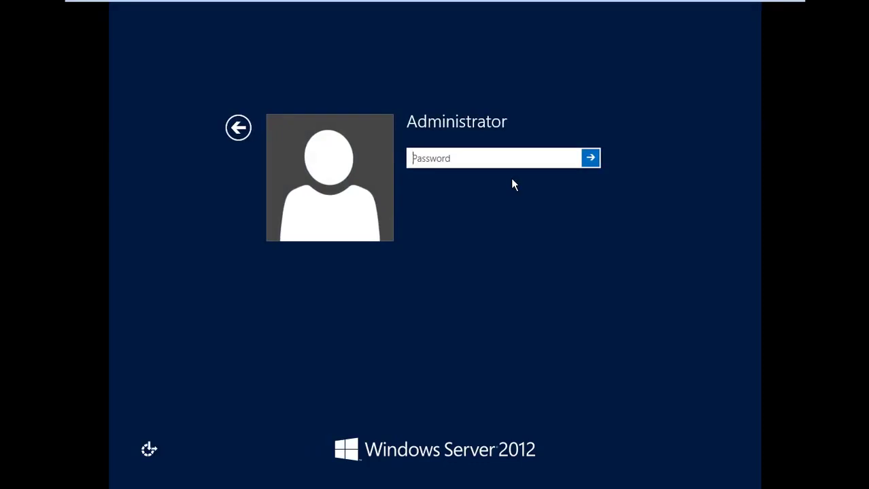
pyautogui.click(590, 163)
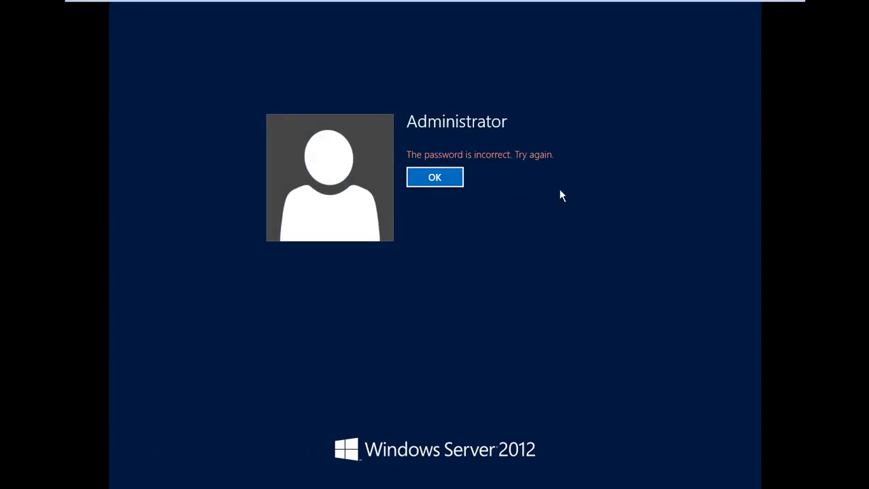
pyautogui.click(450, 181)
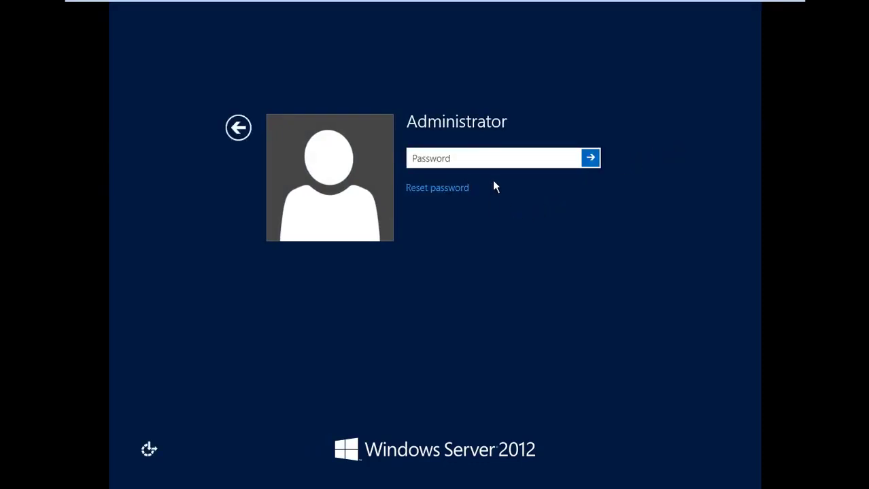
# - Enter the Administrator account password correctly and sign in
pyautogui.click(505, 160)
pyautogui.write('*****')
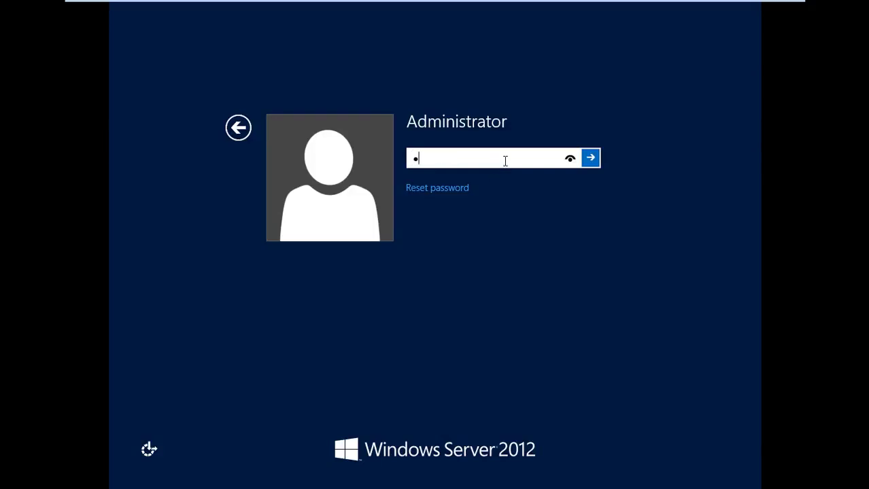
pyautogui.press('BackSpace')
pyautogui.press('BackSpace')
pyautogui.press('BackSpace')
pyautogui.press('BackSpace')
pyautogui.press('BackSpace')
pyautogui.write('********')
pyautogui.press('Return')
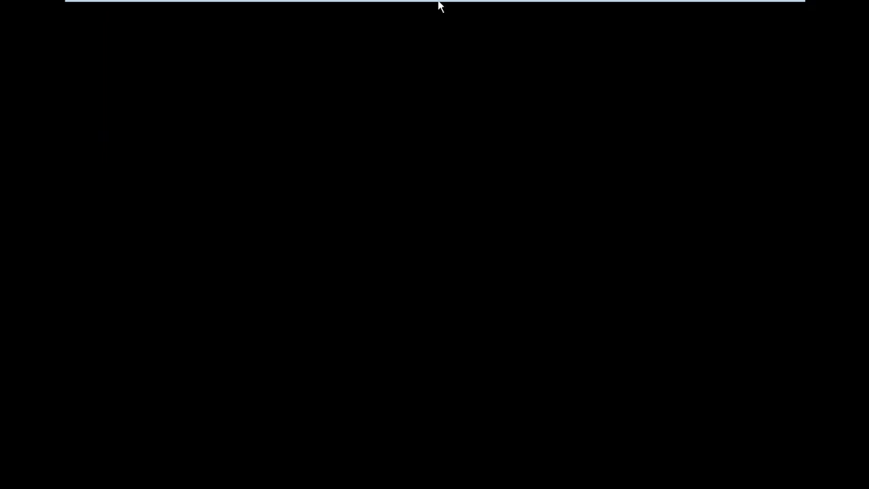
# - Return to the XP01 client and close the Network Connections window
pyautogui.moveTo(437, 4)
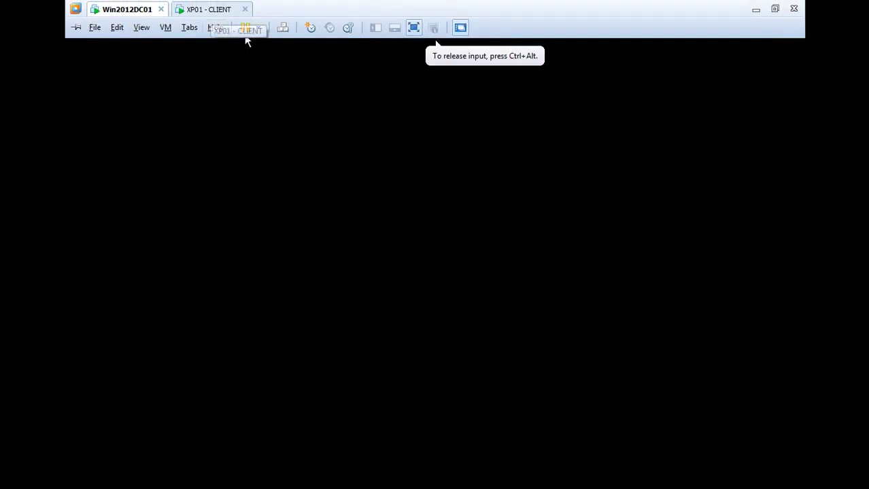
pyautogui.hotkey('ctrl', 'Tab')
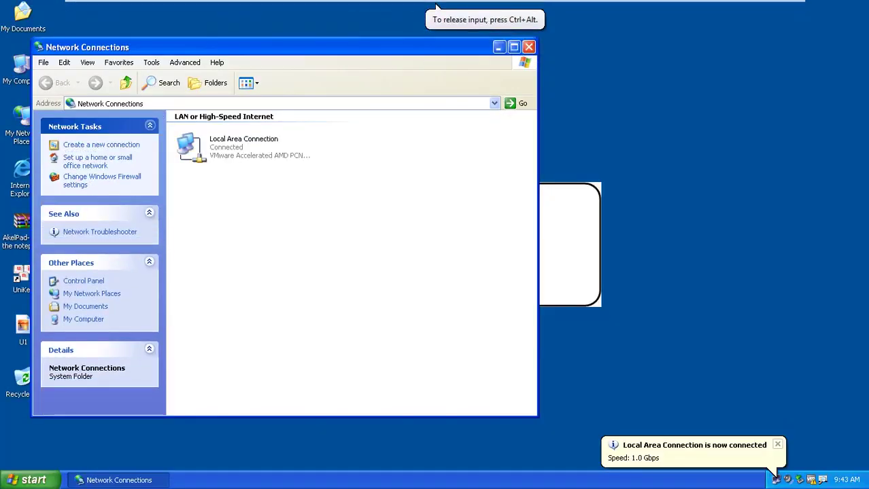
pyautogui.hotkey('alt', 'F4')
# - In a cmd prompt, run ipconfig and ping 192.168.100.254 to verify connectivity
pyautogui.press('super+r')
pyautogui.write('c')
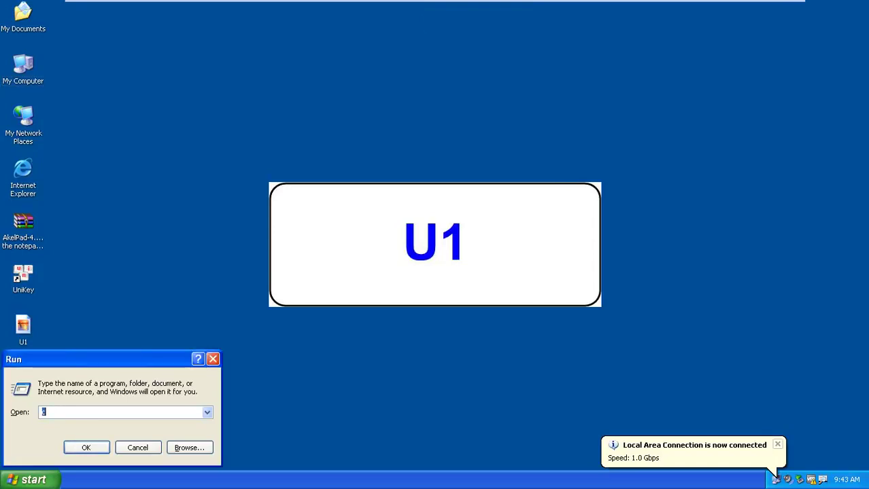
pyautogui.write('cmd')
pyautogui.press('Return')
pyautogui.write('ipconfig')
pyautogui.press('Return')
pyautogui.write('ping 192.168.100.254')
pyautogui.press('Return')
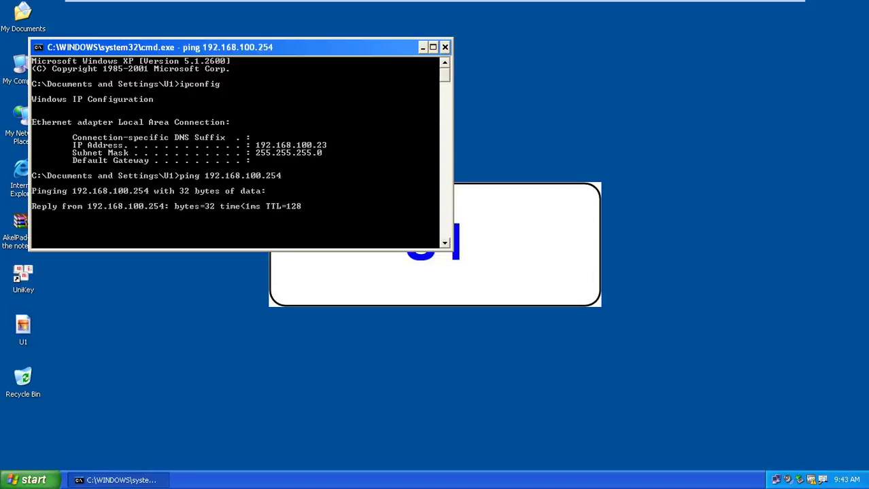
# - Close XP's cmd window, maximize Win2012DC01's Server Manager, and acknowledge the inventory notice
pyautogui.click(445, 47)
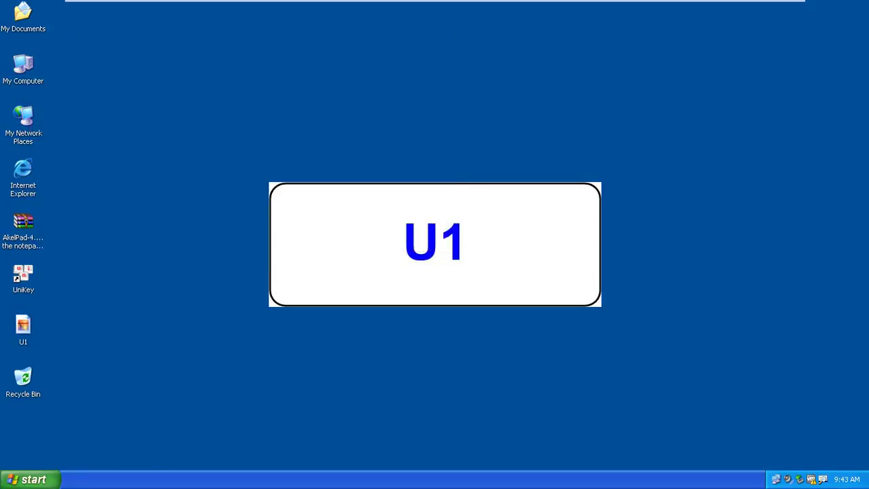
pyautogui.click(123, 9)
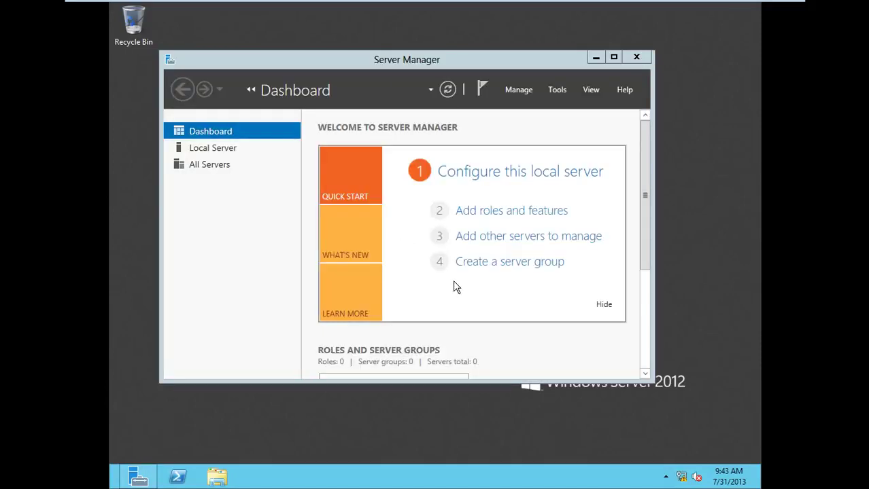
pyautogui.click(614, 57)
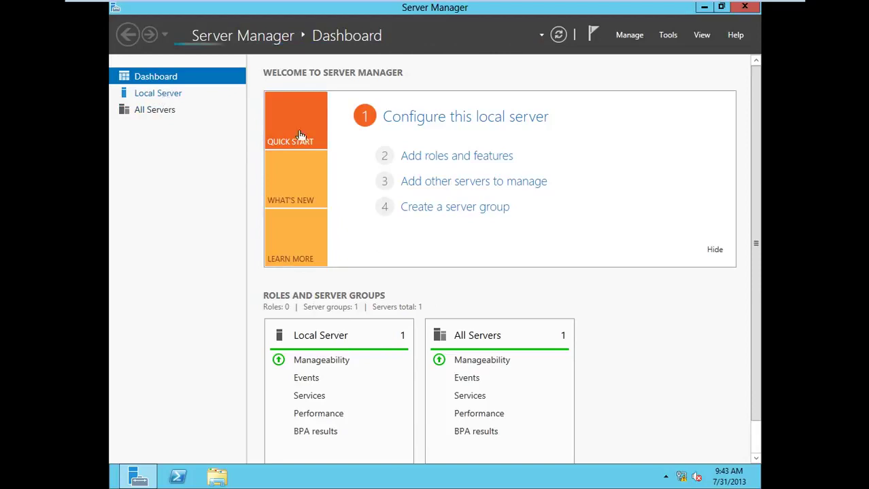
pyautogui.click(442, 166)
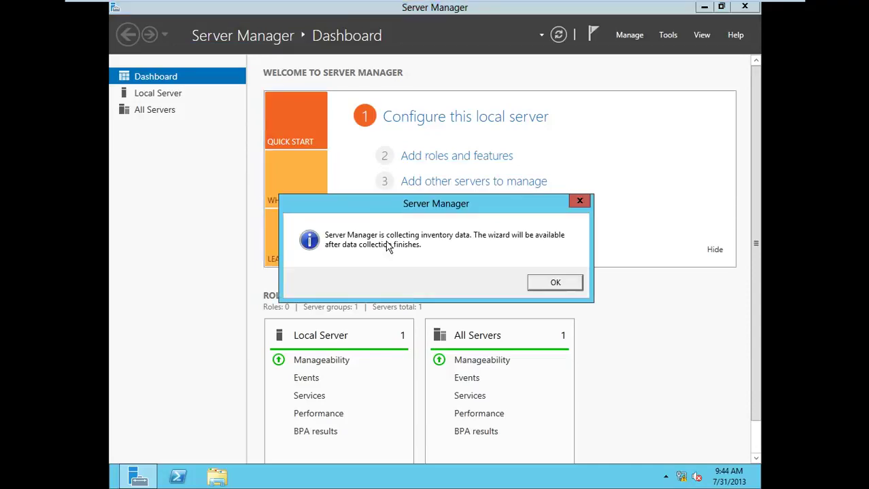
pyautogui.click(559, 284)
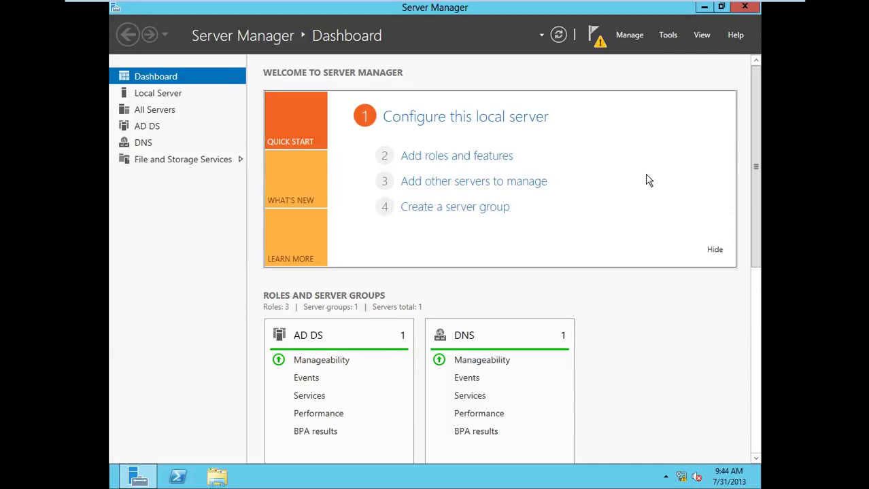
pyautogui.click(630, 37)
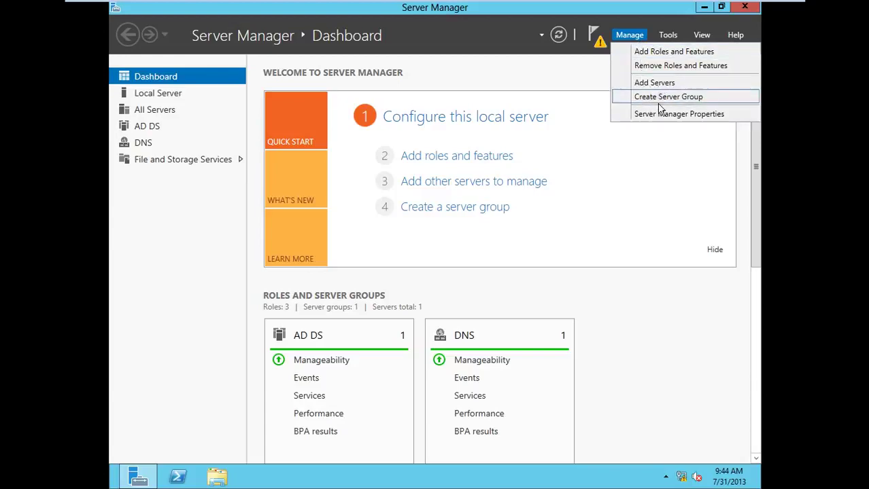
pyautogui.click(669, 36)
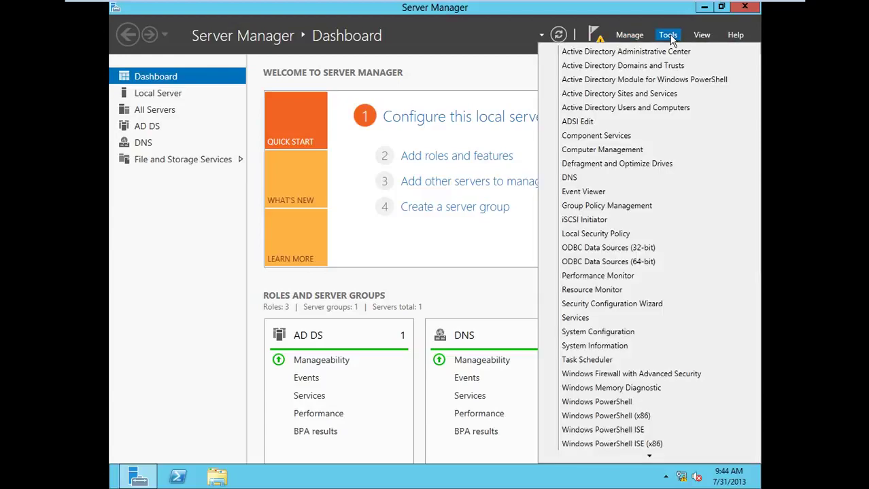
pyautogui.click(497, 246)
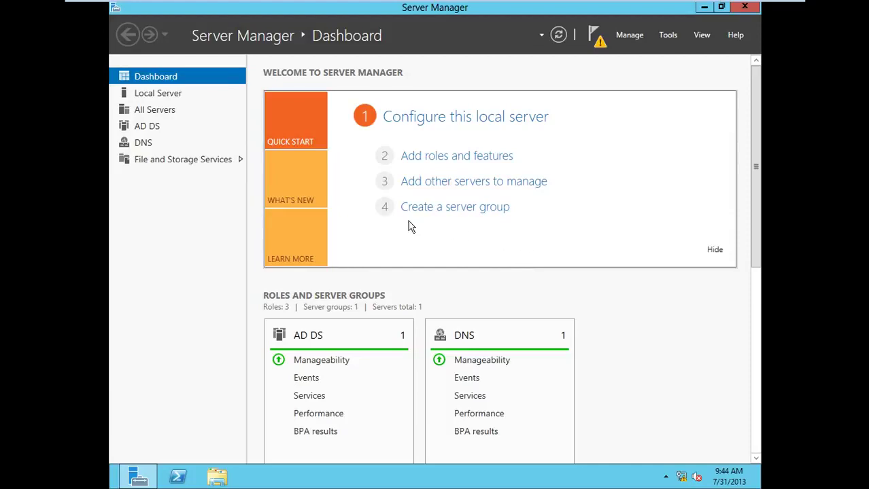
# - Open the AD DS page and its pending configuration details to launch the promotion wizard
pyautogui.click(151, 128)
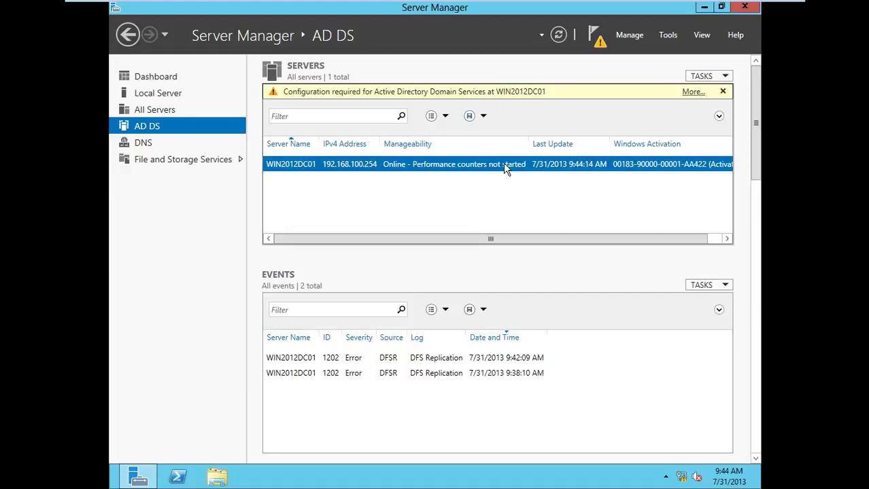
pyautogui.click(687, 93)
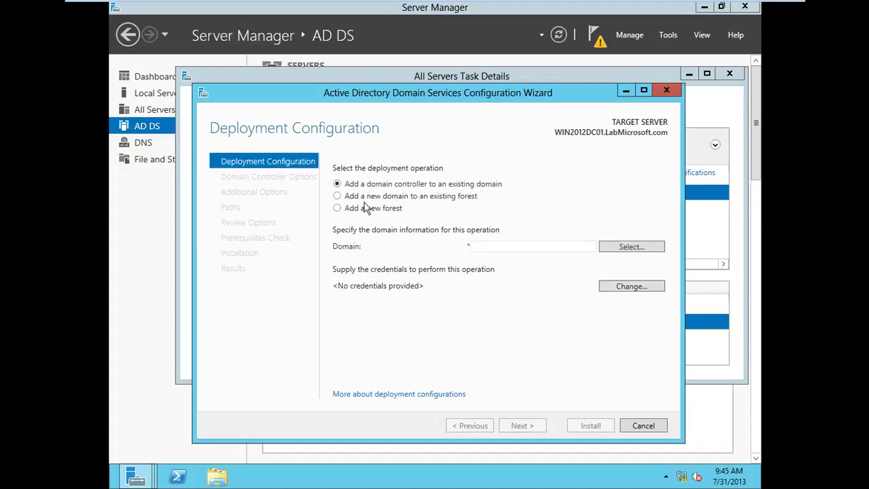
# - Choose Add a new forest with root domain LabMicrosoft.com and continue
pyautogui.click(365, 209)
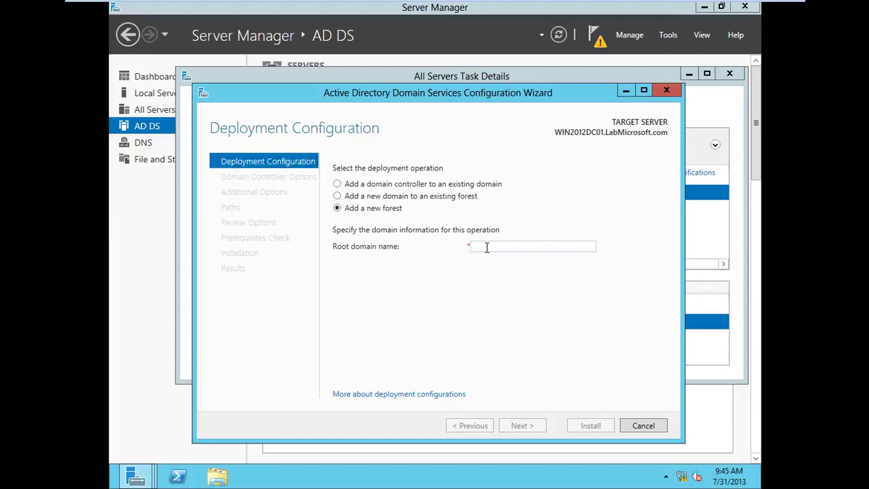
pyautogui.write('LabMicrosoft.com')
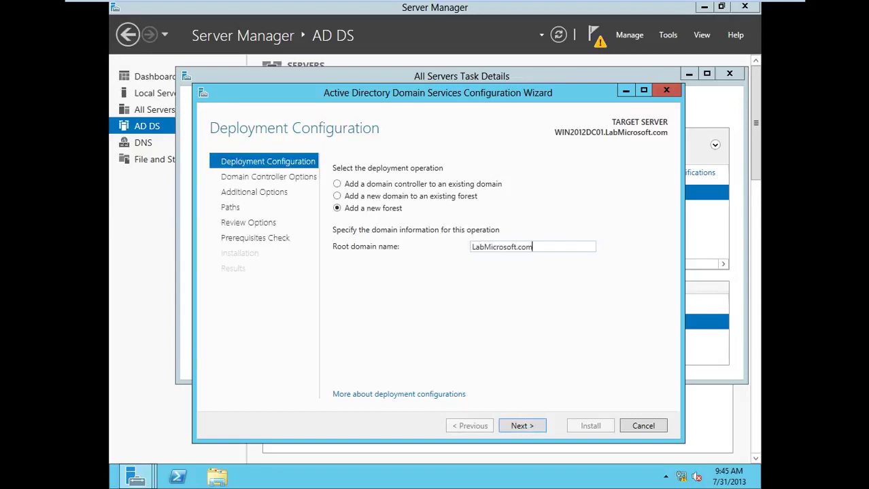
pyautogui.moveTo(532, 246); pyautogui.dragTo(449, 257)
pyautogui.click(575, 251)
pyautogui.click(519, 424)
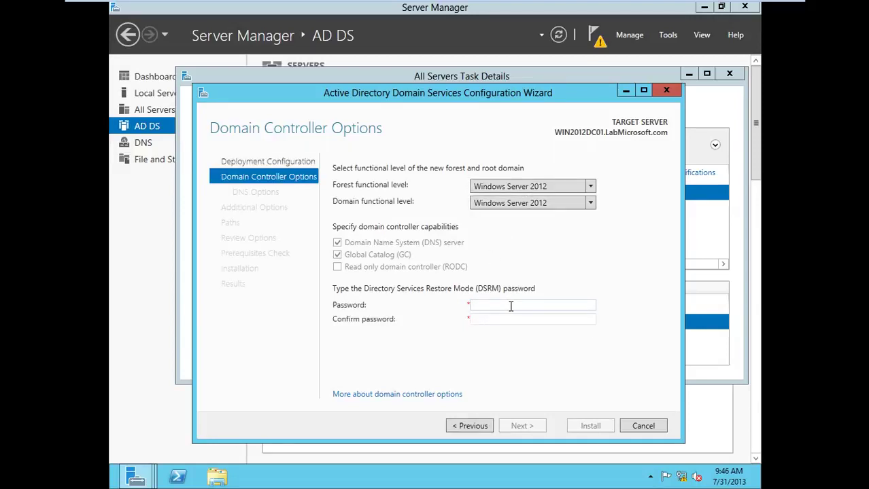
# - Write the DSRM password in a Run box and copy it
pyautogui.press('super+r')
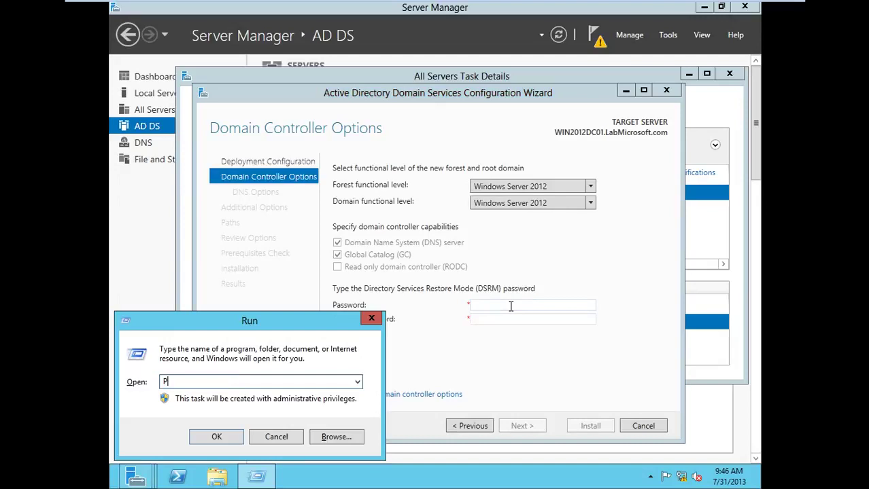
pyautogui.moveTo(214, 383); pyautogui.dragTo(159, 386)
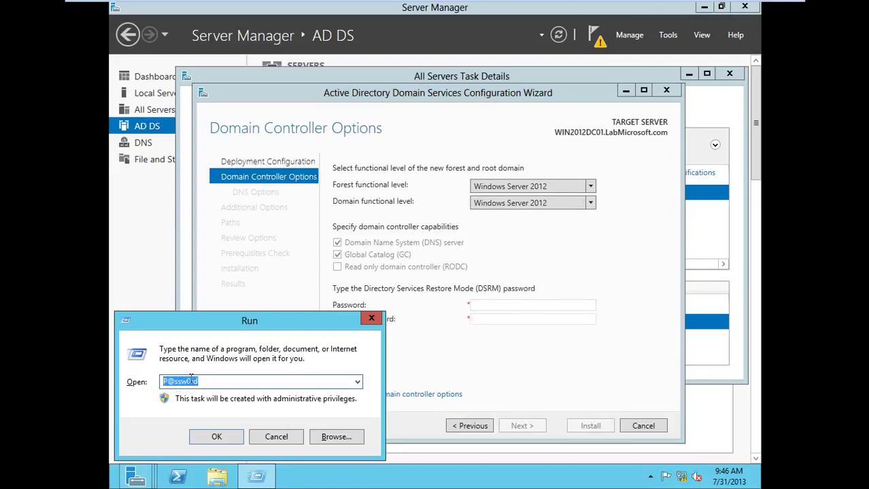
pyautogui.rightClick(191, 379)
pyautogui.click(228, 251)
# - Paste the DSRM password into Password and Confirm password, then advance past DNS Options
pyautogui.rightClick(493, 305)
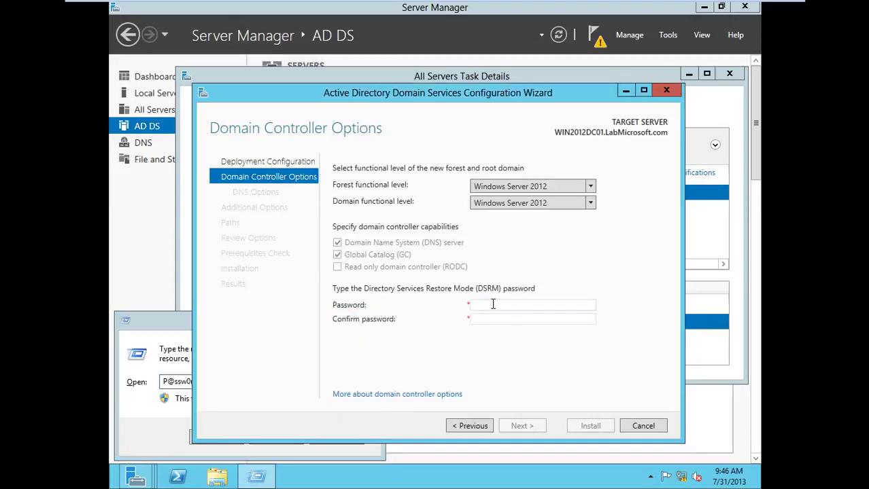
pyautogui.click(524, 338)
pyautogui.rightClick(514, 321)
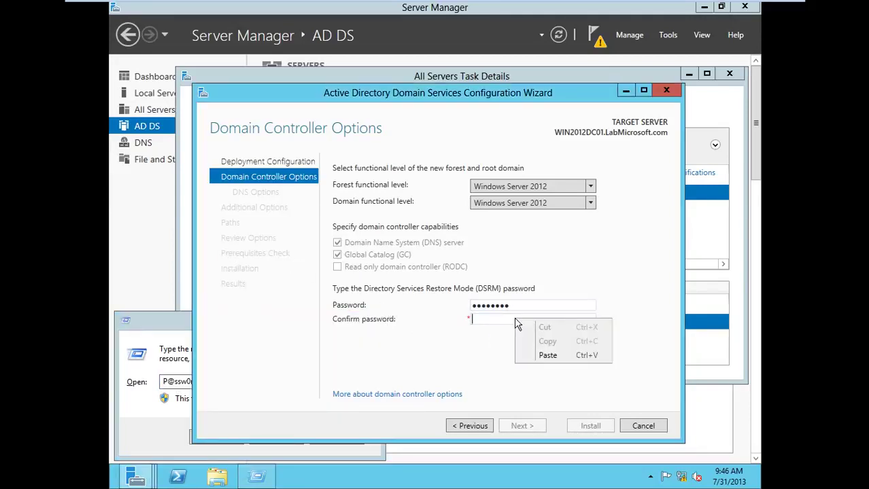
pyautogui.click(545, 355)
pyautogui.click(516, 427)
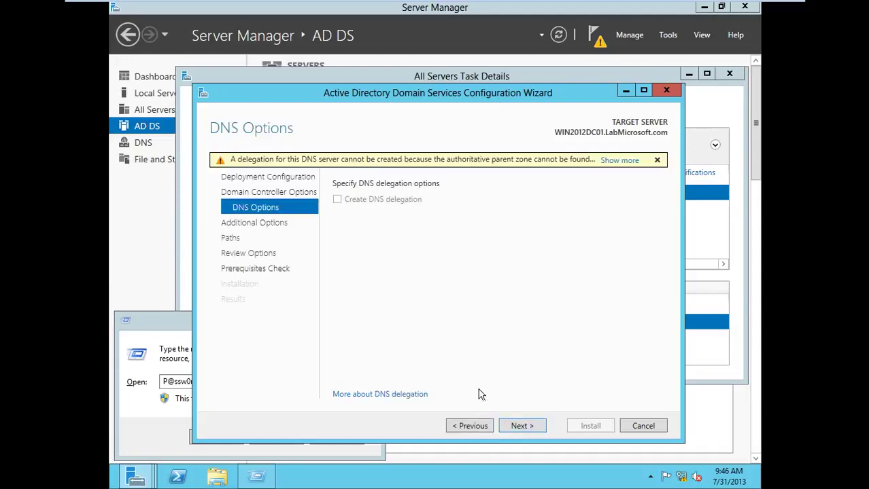
pyautogui.click(515, 427)
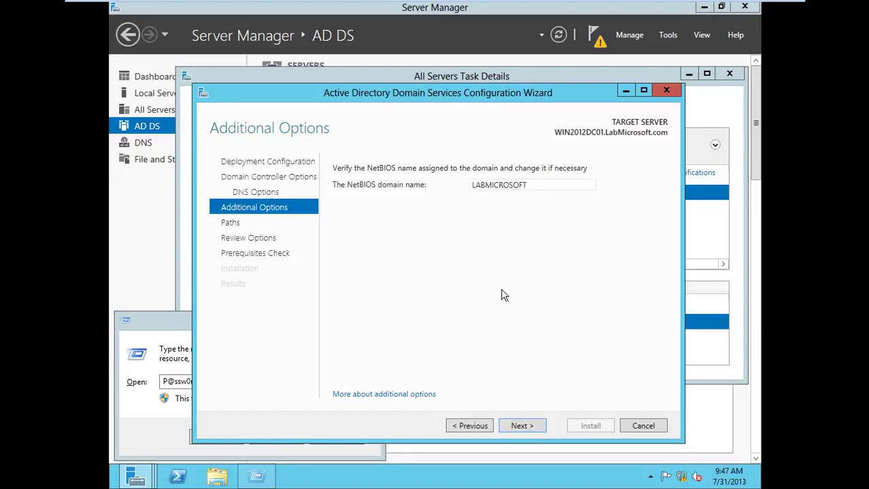
# - Accept NetBIOS name LABMICROSOFT, default NTDS and SYSVOL paths, and the review summary
pyautogui.click(527, 426)
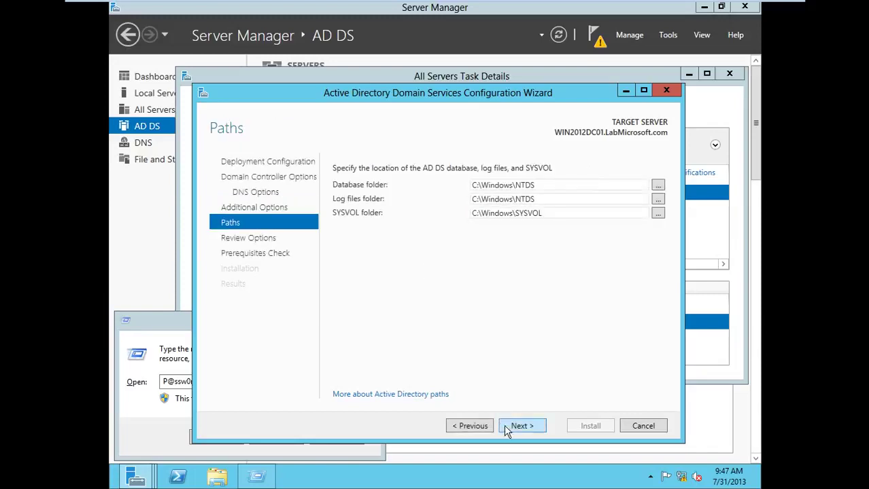
pyautogui.click(522, 431)
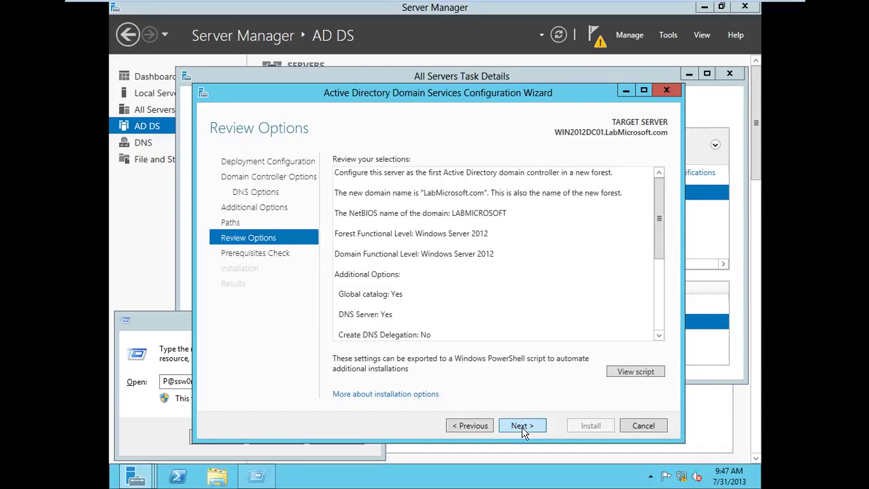
pyautogui.click(522, 426)
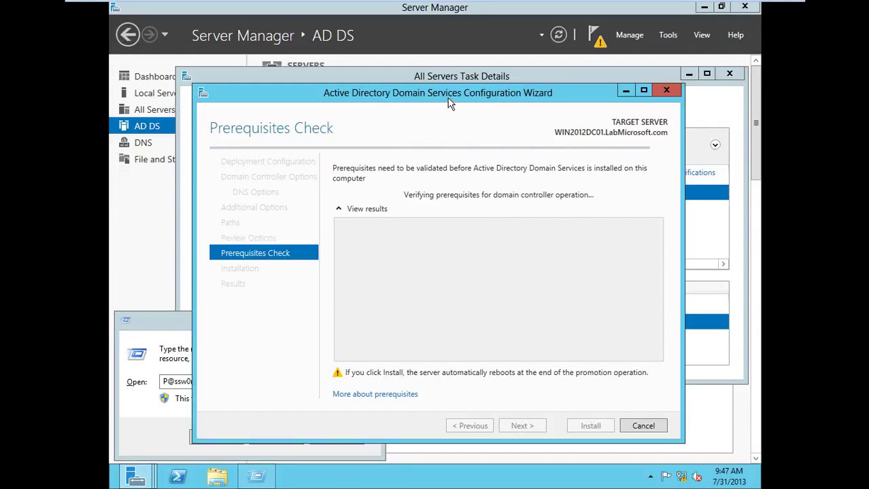
# - Once all prerequisite checks pass, choose Install to begin promoting the domain controller
pyautogui.moveTo(452, 91); pyautogui.dragTo(453, 87)
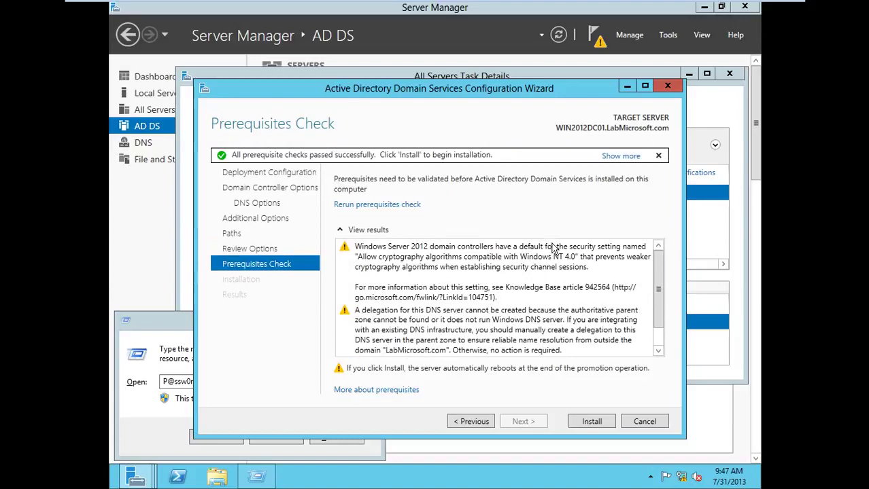
pyautogui.click(592, 421)
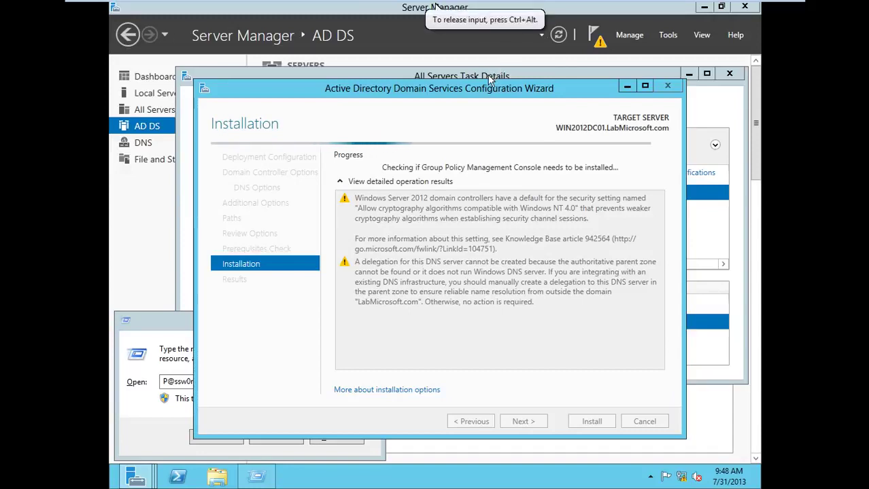
# - Let the domain controller promotion complete, then close the 'You're about to be signed off' restart notice
pyautogui.moveTo(445, 86); pyautogui.dragTo(446, 76)
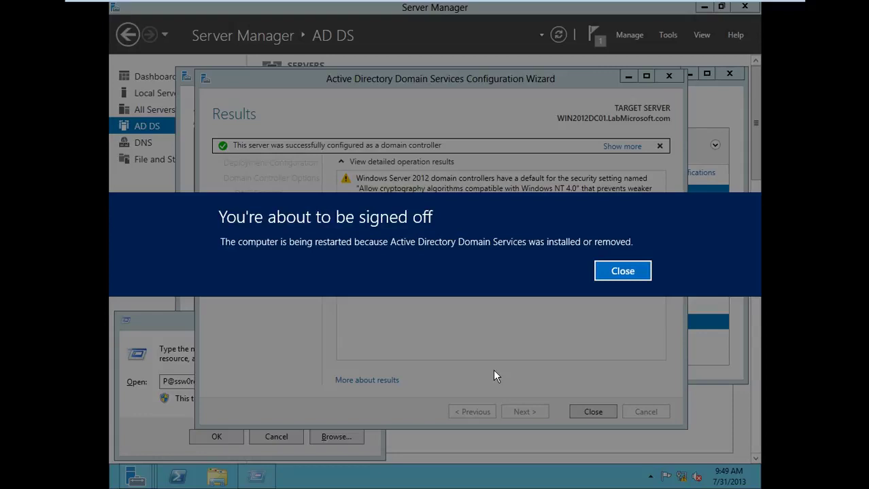
pyautogui.click(623, 270)
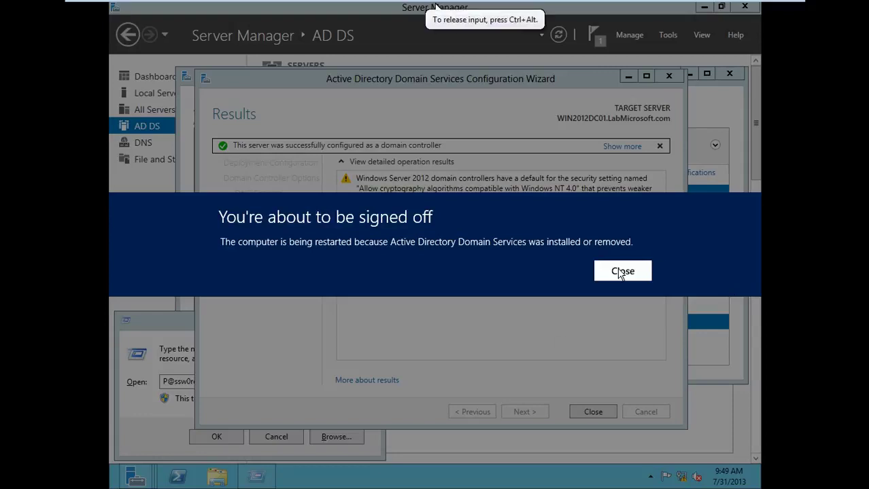
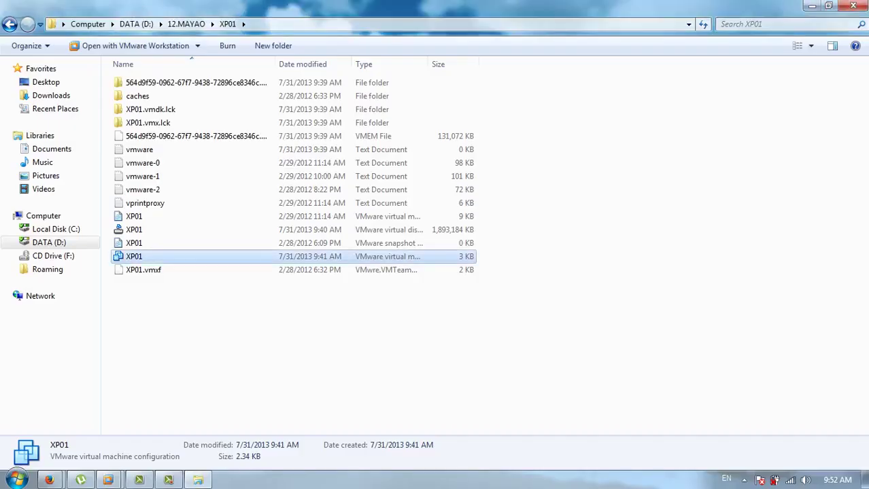
# - Minimize the XP01 folder window and the recorder, then return to the Win2012DC01 VM full screen
pyautogui.click(853, 5)
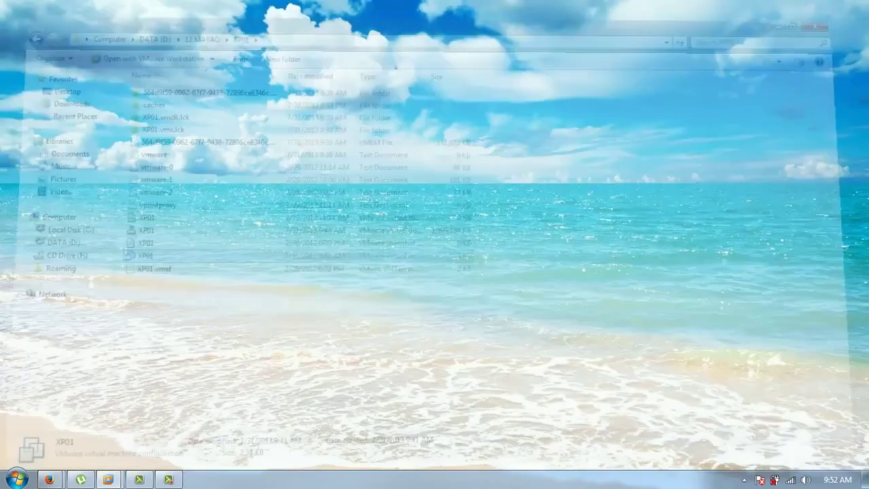
pyautogui.click(168, 480)
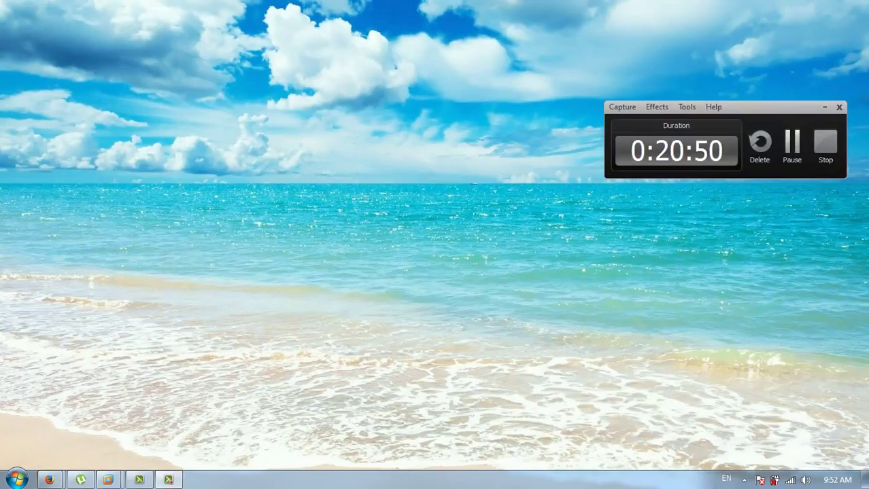
pyautogui.click(824, 106)
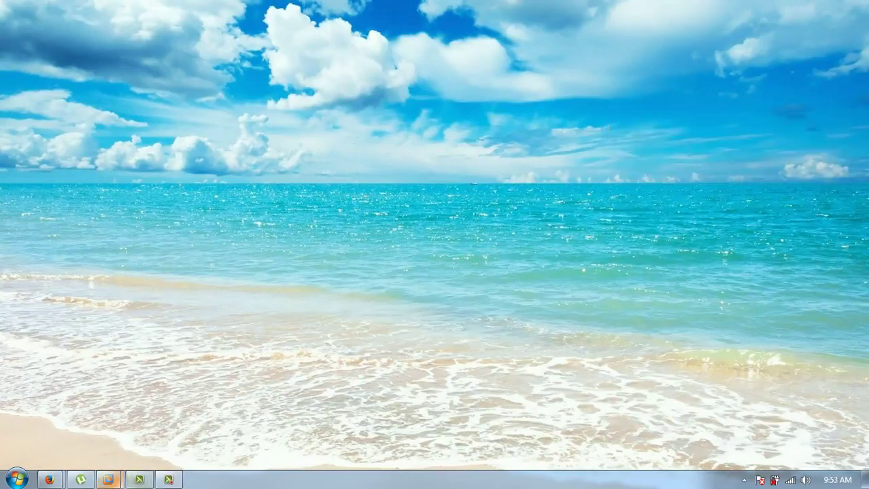
pyautogui.moveTo(107, 480)
pyautogui.click(81, 401)
pyautogui.click(693, 7)
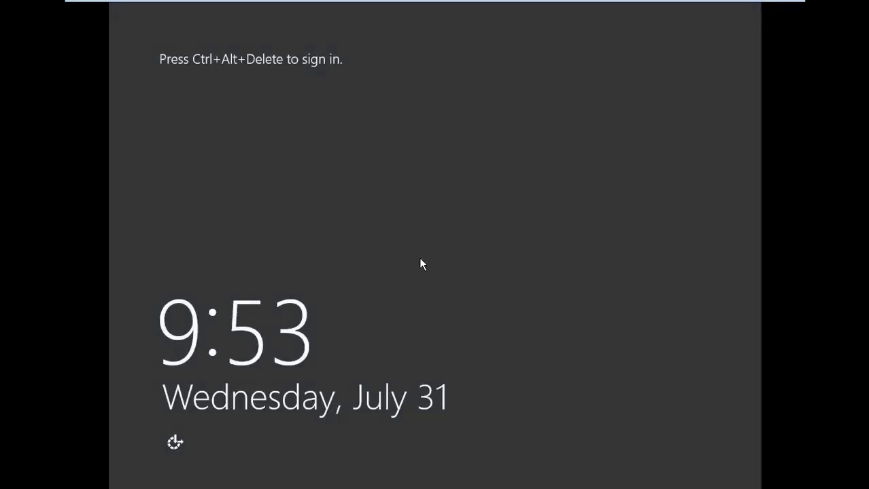
# - Sign in to the Windows Server 2012 VM with the administrator password and open Start
pyautogui.hotkey('ctrl', 'alt', 'Delete')
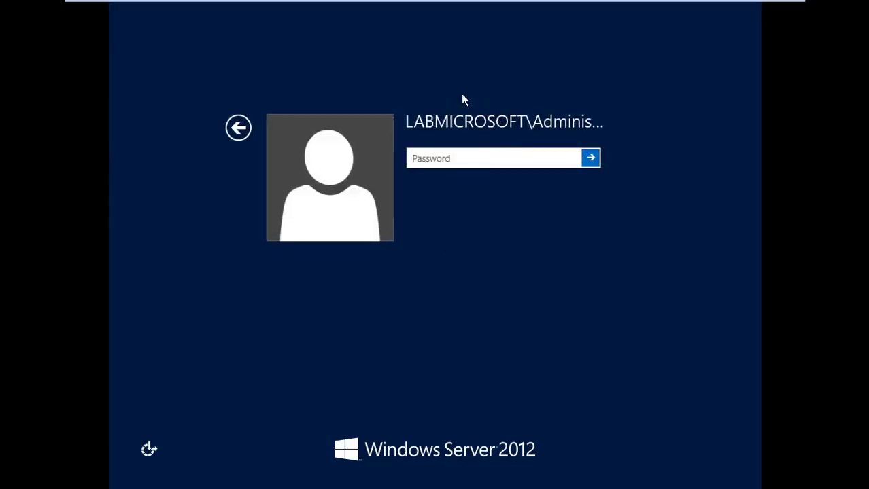
pyautogui.write('••••••')
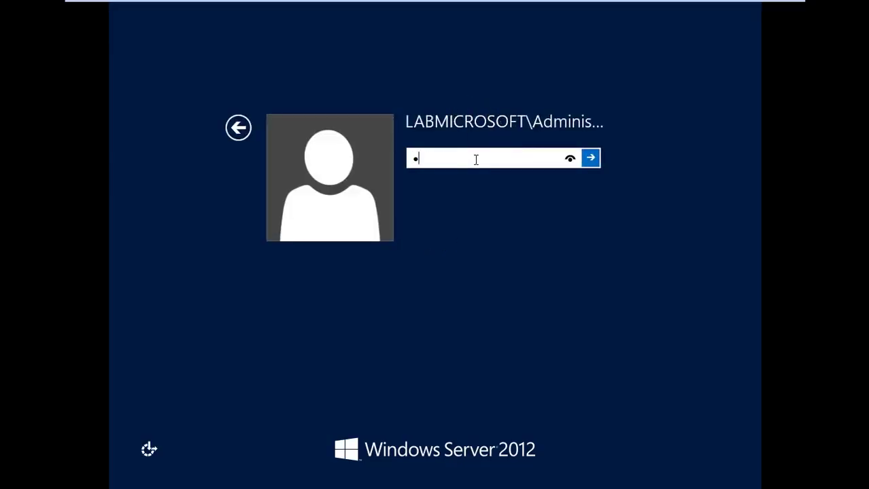
pyautogui.write('••')
pyautogui.press('Return')
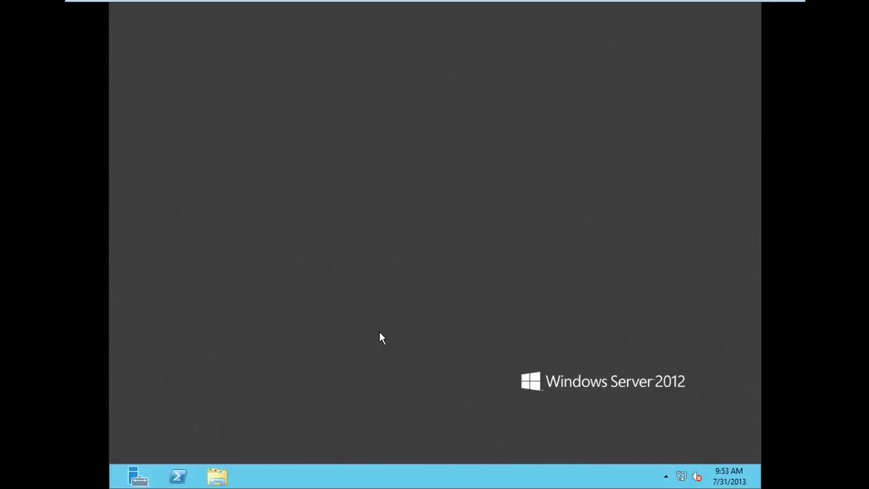
pyautogui.press('super')
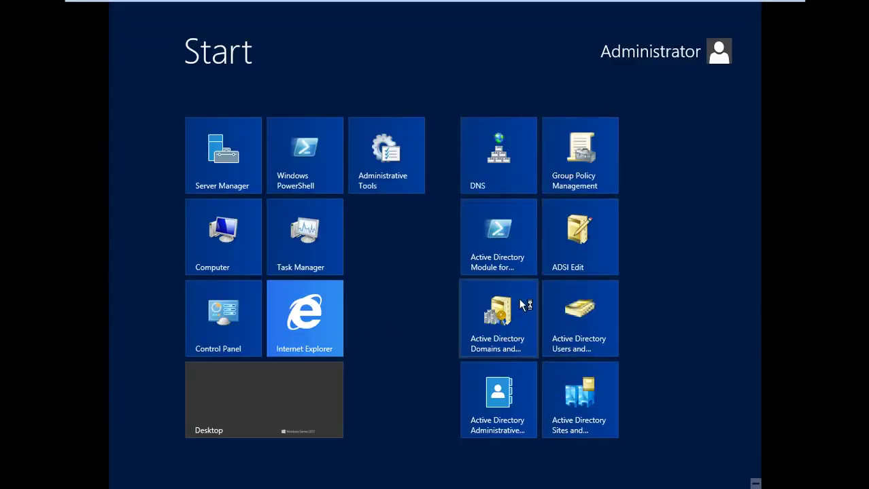
# - Launch Group Policy Management, expand Forest > Domains > LabMicrosoft.com, and maximize the console
pyautogui.click(582, 159)
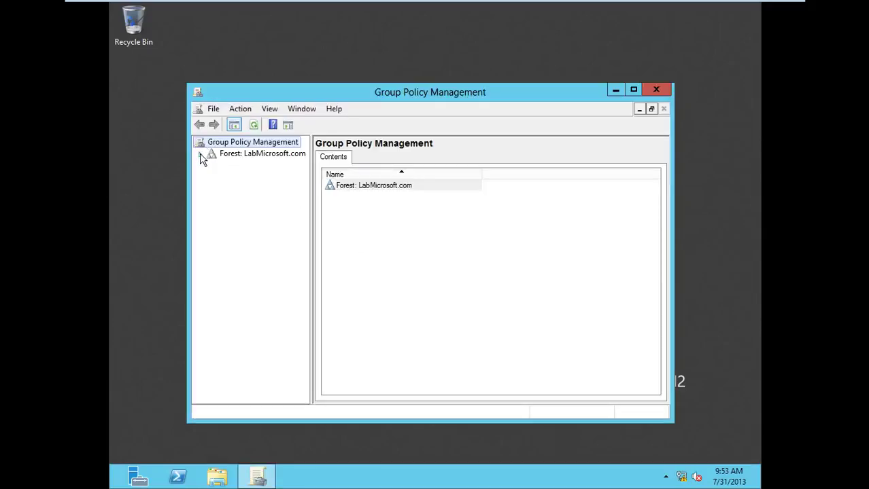
pyautogui.click(201, 155)
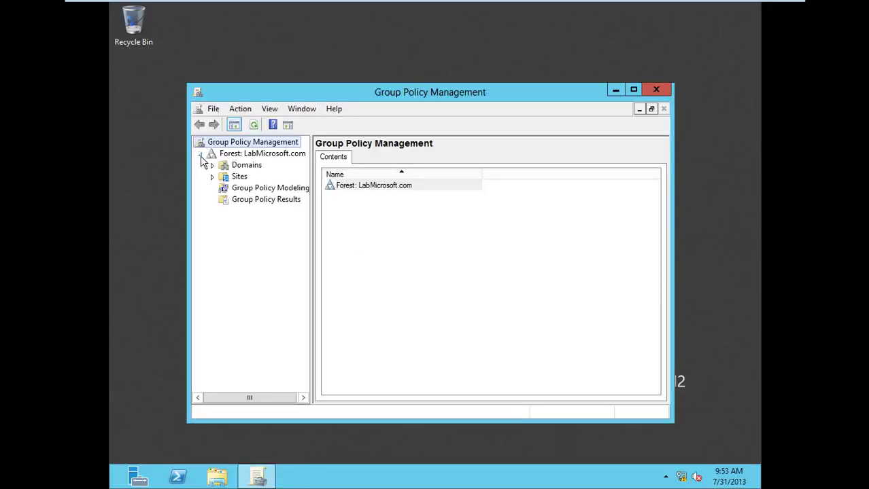
pyautogui.doubleClick(249, 167)
pyautogui.doubleClick(275, 177)
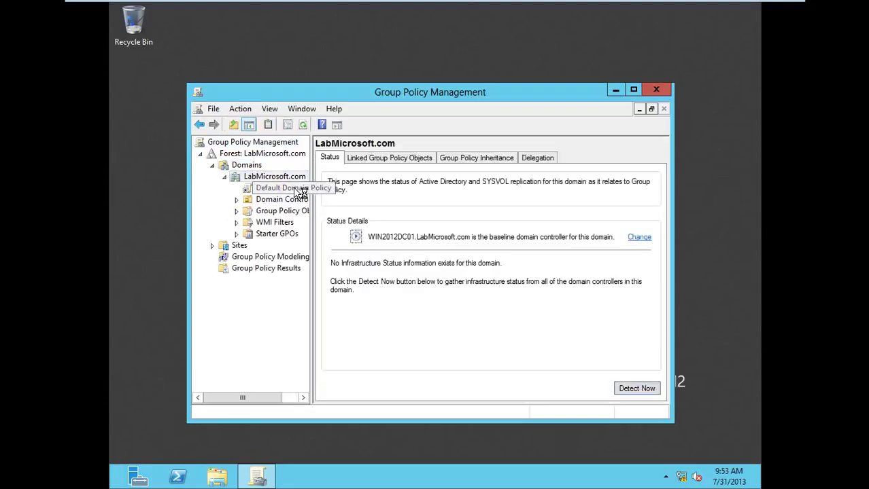
pyautogui.rightClick(294, 189)
pyautogui.click(314, 194)
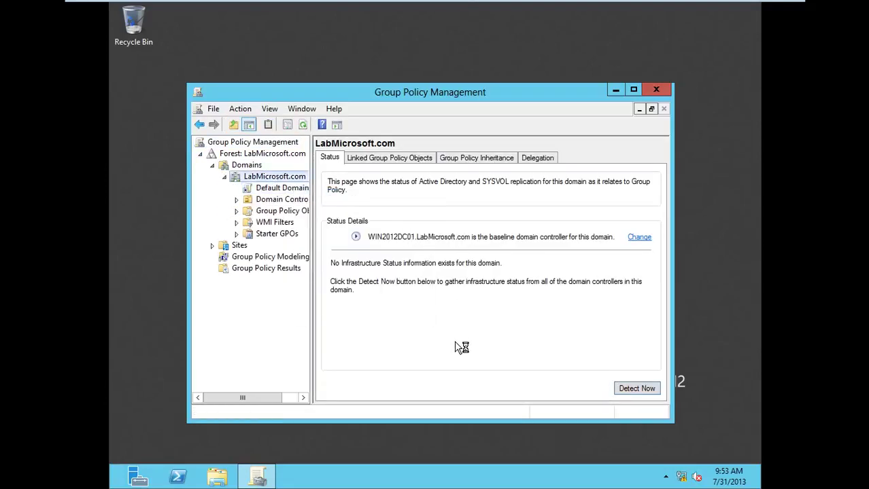
pyautogui.click(635, 91)
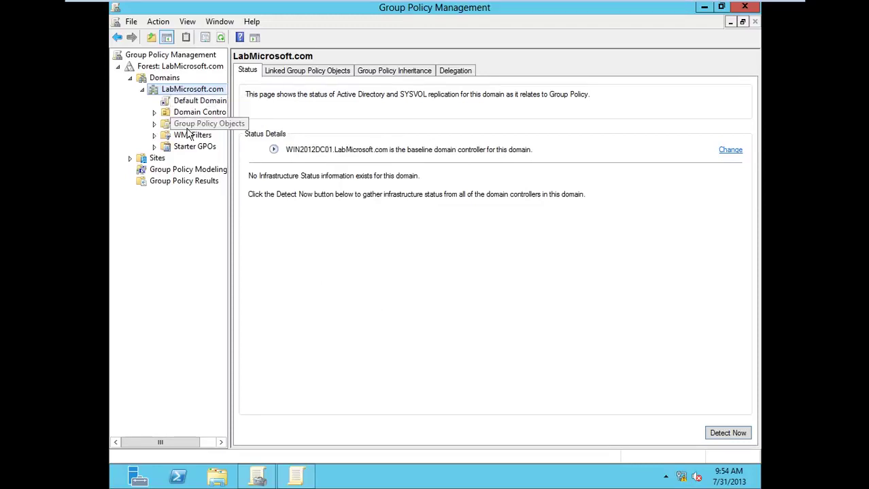
# - Edit the Default Domain Policy and navigate to Security Settings > Account Policies > Password Policy
pyautogui.rightClick(211, 104)
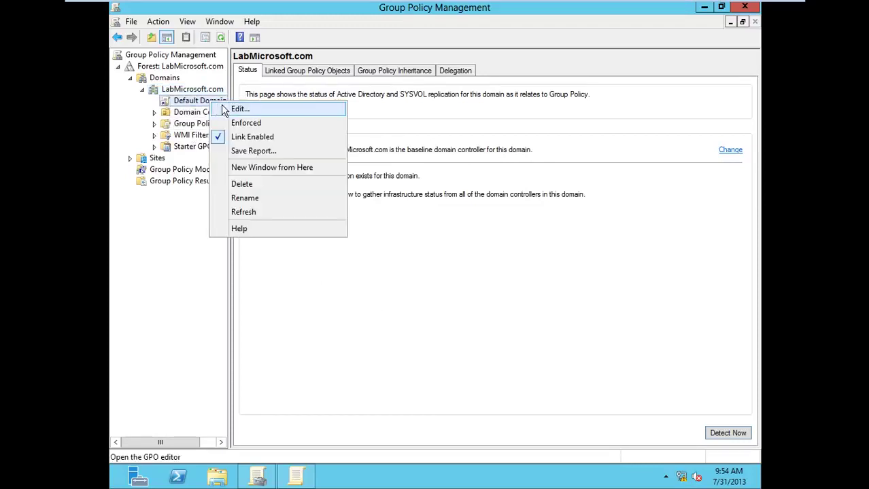
pyautogui.click(238, 110)
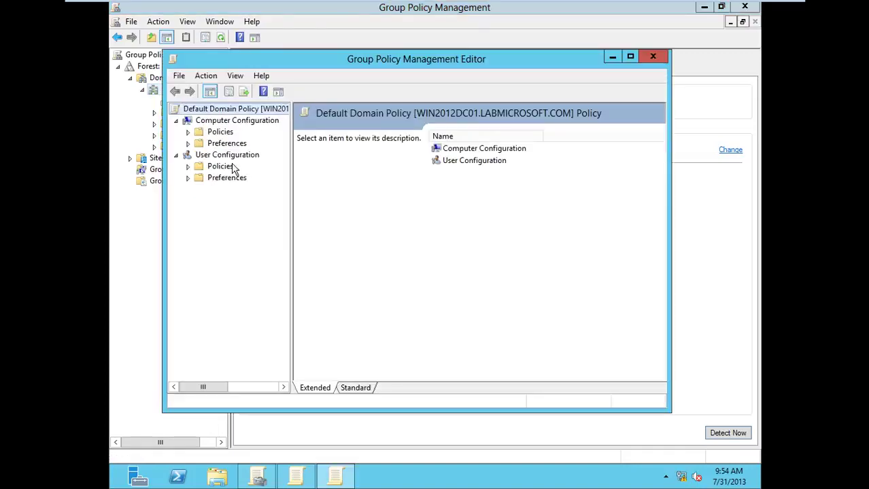
pyautogui.doubleClick(221, 132)
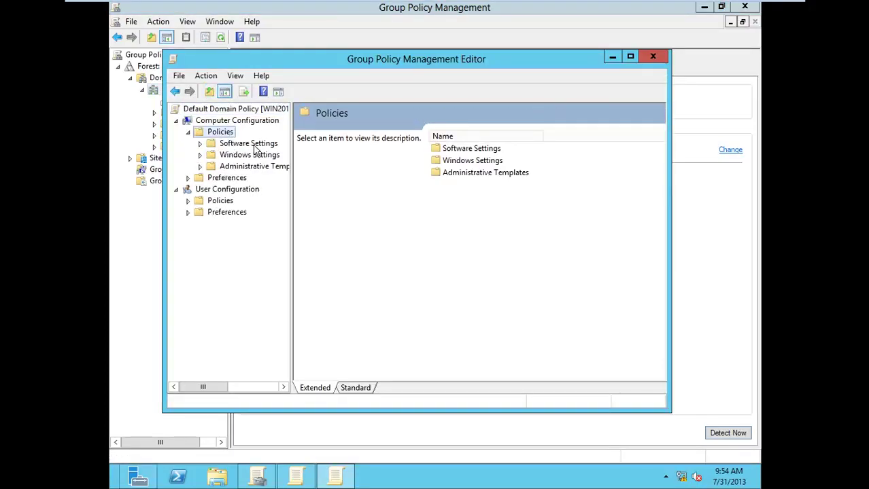
pyautogui.click(259, 157)
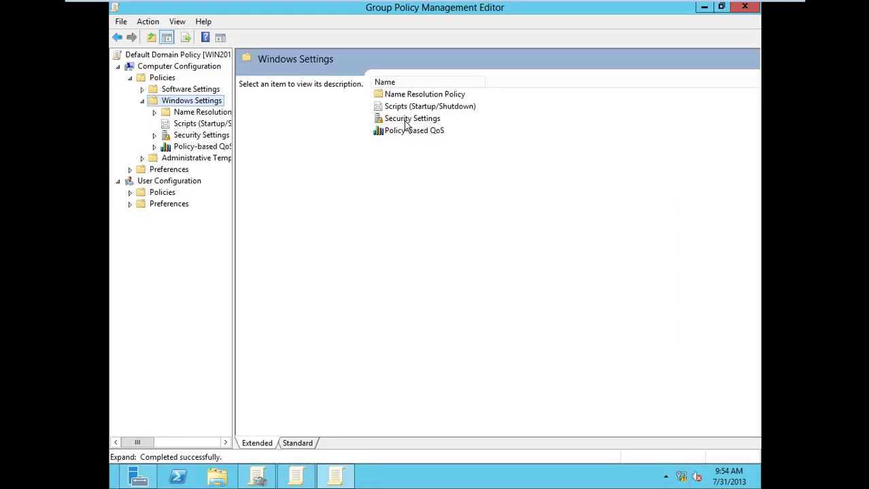
pyautogui.doubleClick(404, 119)
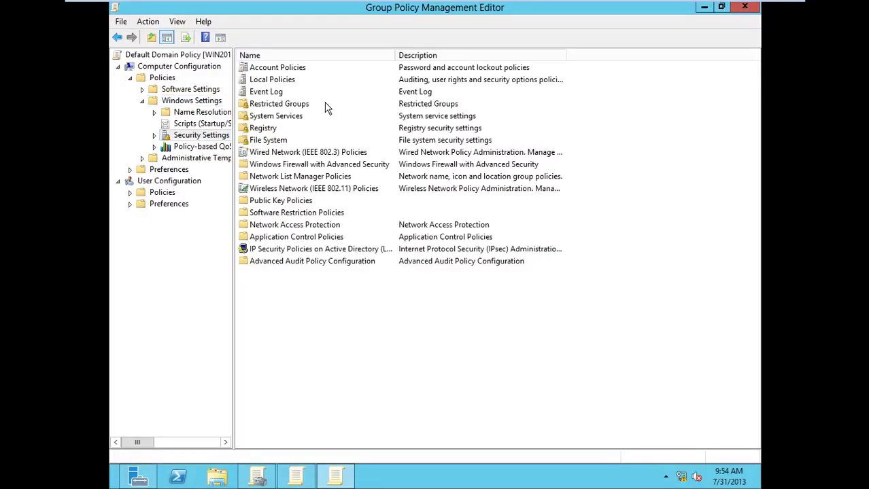
pyautogui.doubleClick(286, 71)
pyautogui.doubleClick(291, 71)
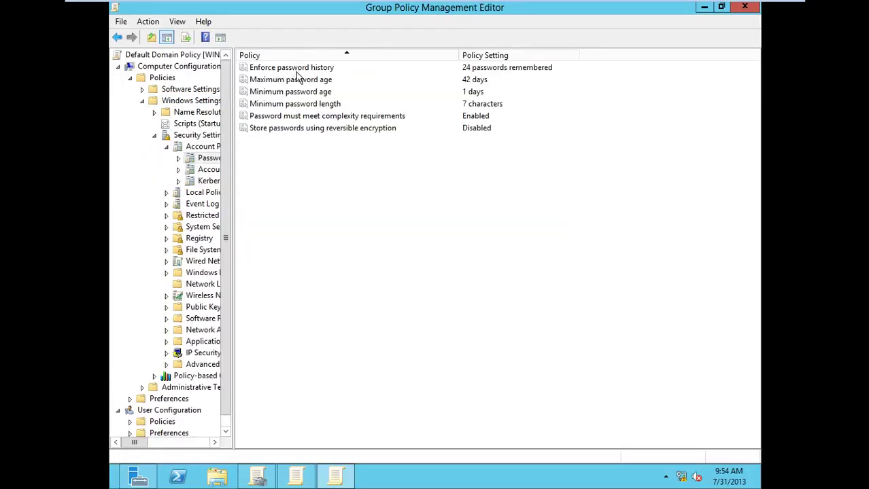
# - Set minimum password length to 0, disable complexity requirements, and close the editor
pyautogui.doubleClick(326, 106)
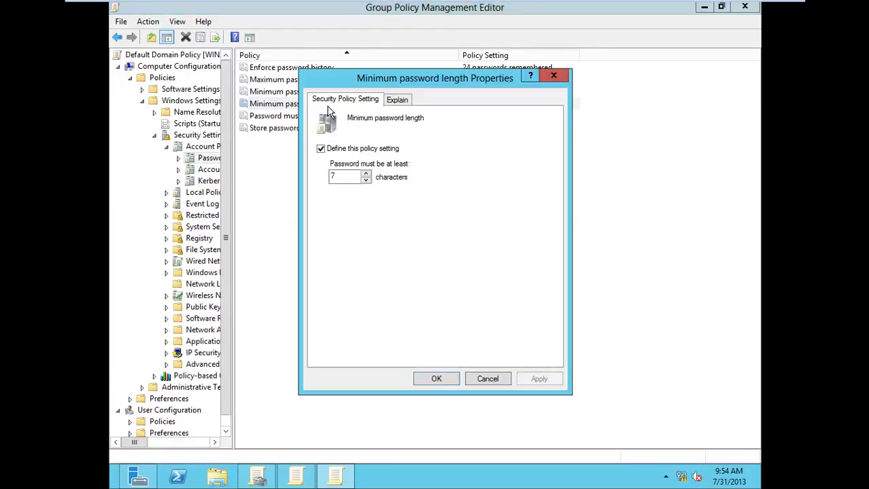
pyautogui.doubleClick(340, 176)
pyautogui.write('0')
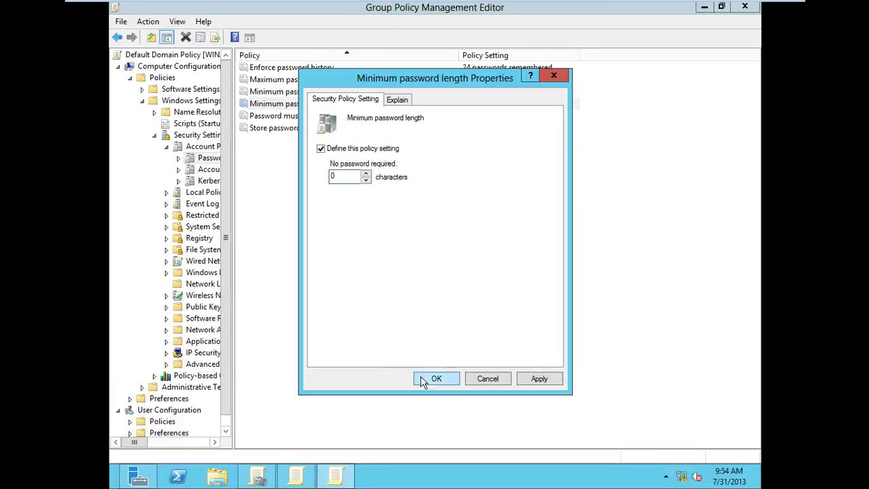
pyautogui.click(435, 379)
pyautogui.doubleClick(384, 116)
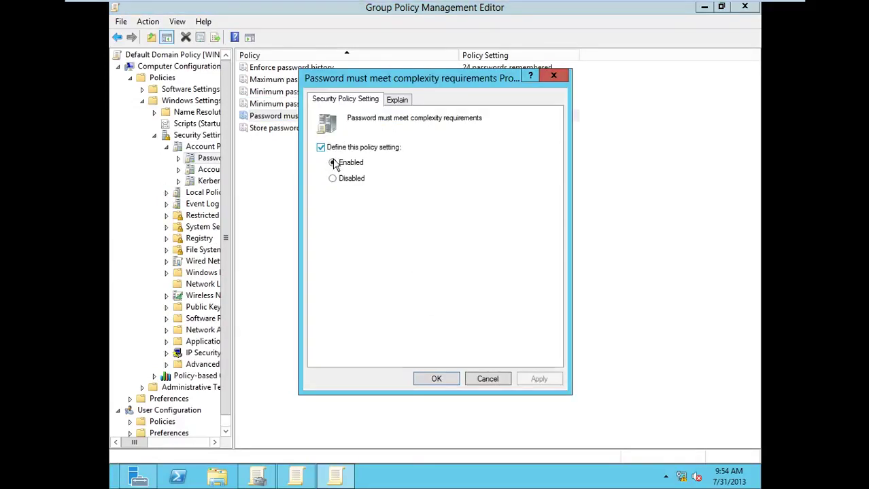
pyautogui.click(343, 178)
pyautogui.click(424, 382)
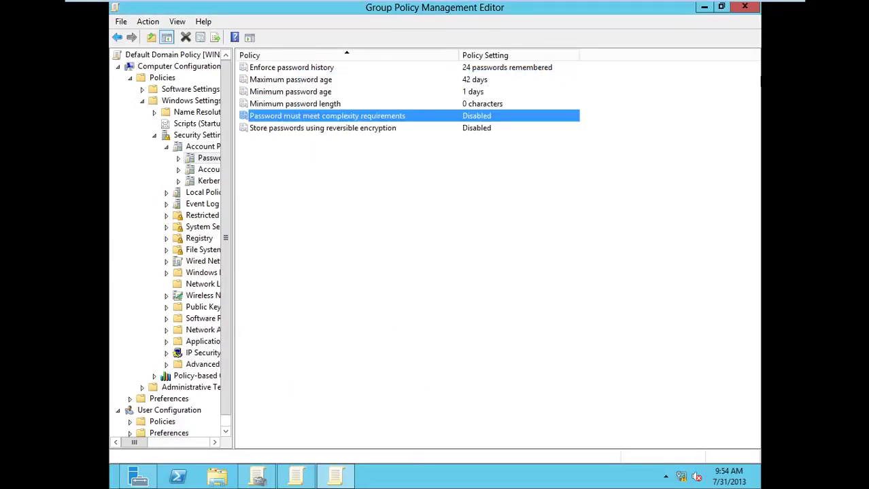
pyautogui.click(745, 6)
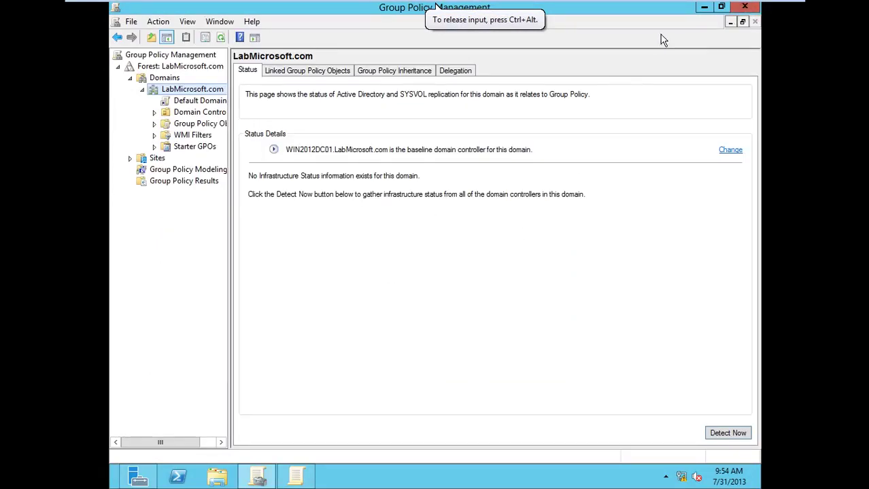
# - Close the policy windows, run gpupdate /force, and close Server Manager after it completes
pyautogui.click(751, 8)
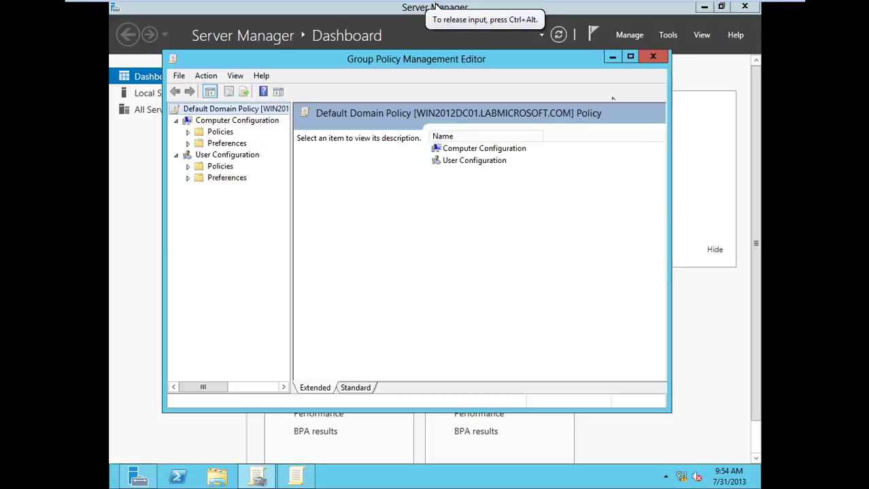
pyautogui.click(653, 57)
pyautogui.press('super+r')
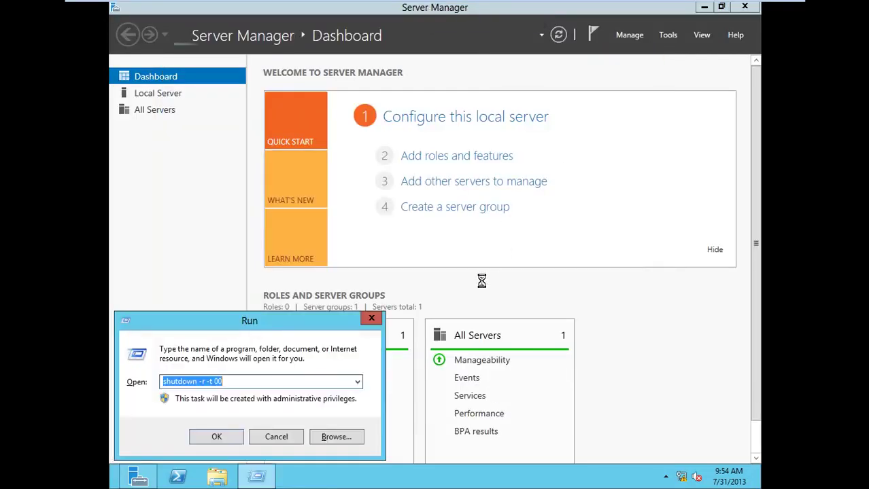
pyautogui.write('gpupdate /f')
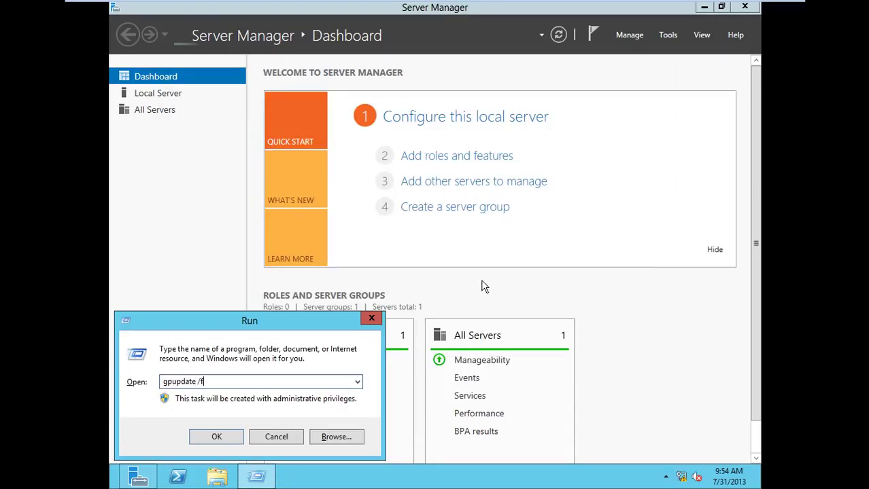
pyautogui.write('orce')
pyautogui.press('Return')
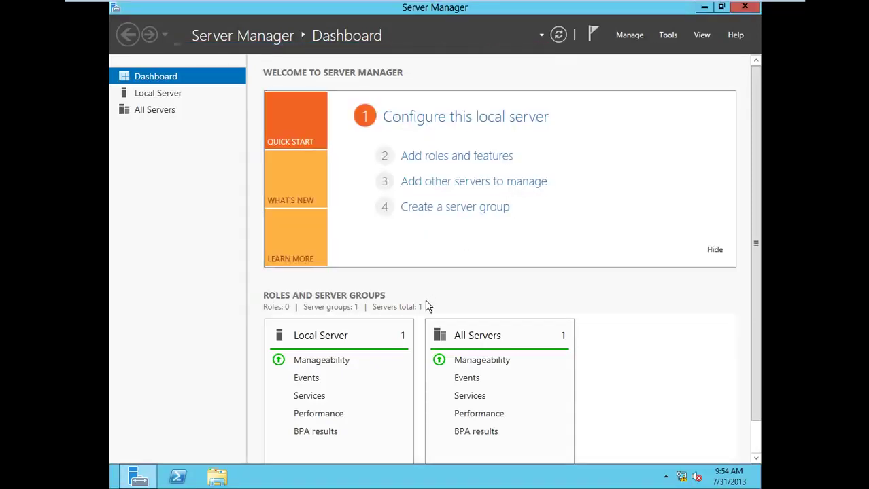
pyautogui.click(668, 36)
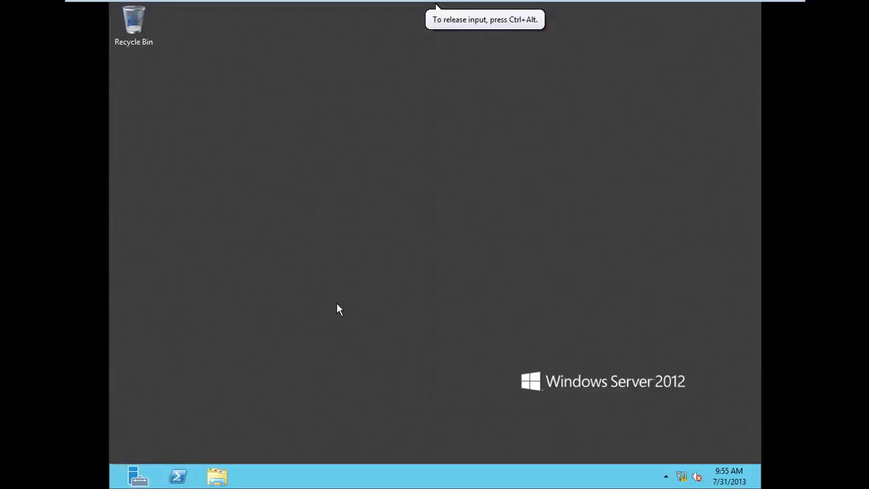
# - Open Active Directory Users and Computers on LabMicrosoft.com > Users, maximized, with its context menu
pyautogui.press('super')
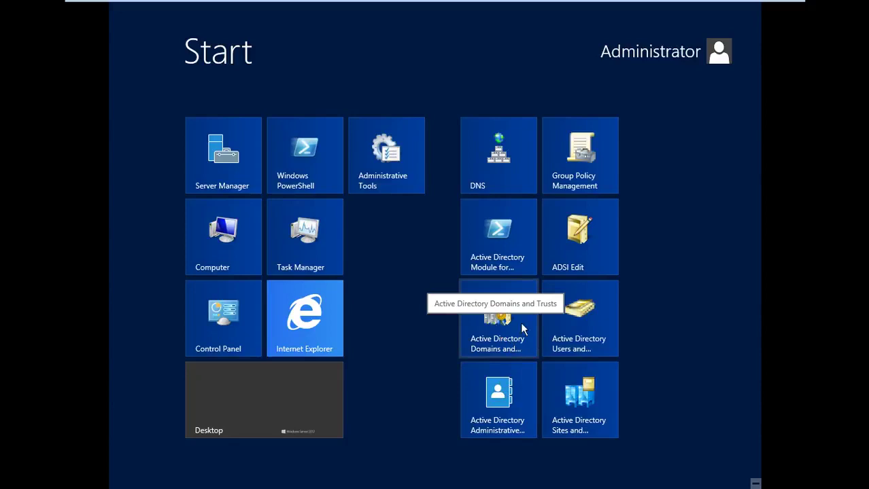
pyautogui.click(571, 330)
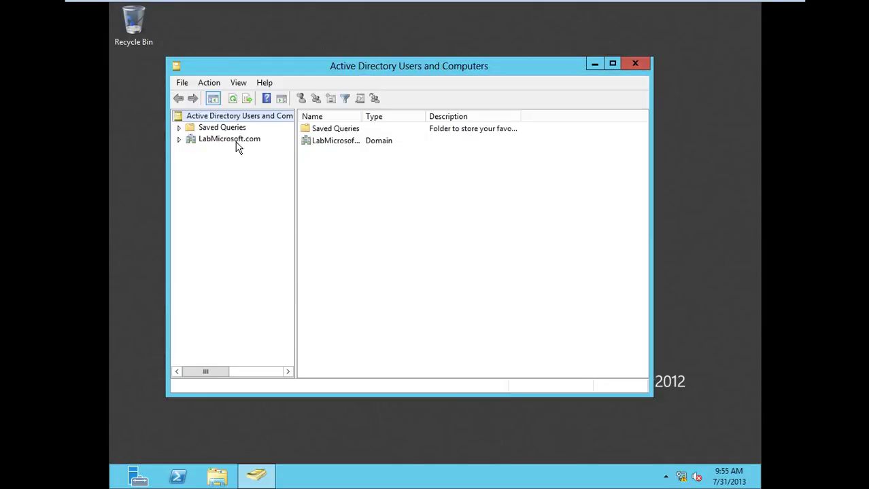
pyautogui.doubleClick(237, 144)
pyautogui.doubleClick(315, 190)
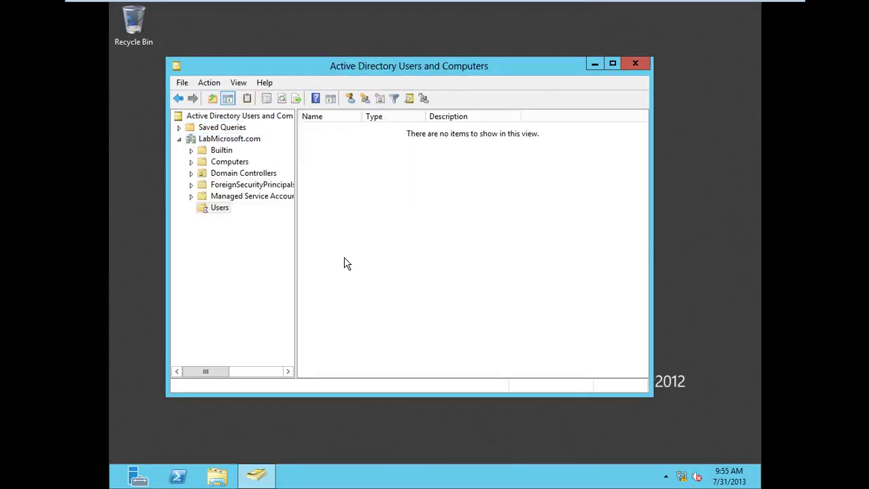
pyautogui.doubleClick(426, 66)
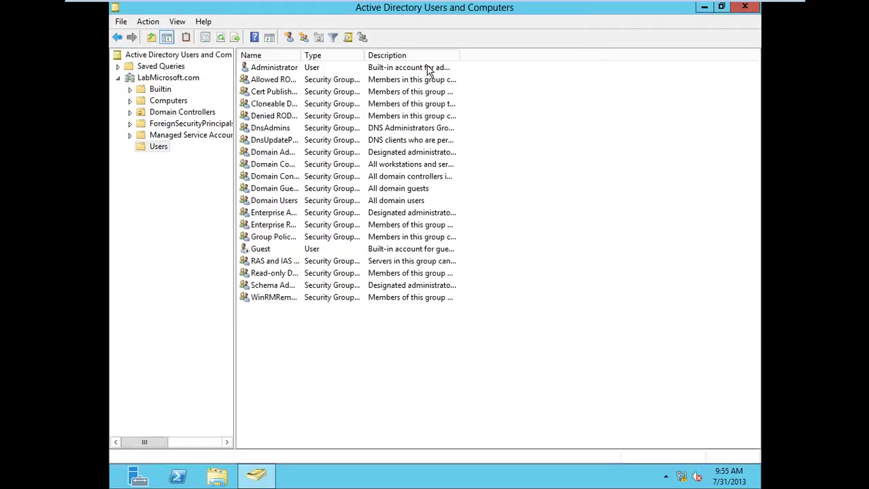
pyautogui.rightClick(356, 378)
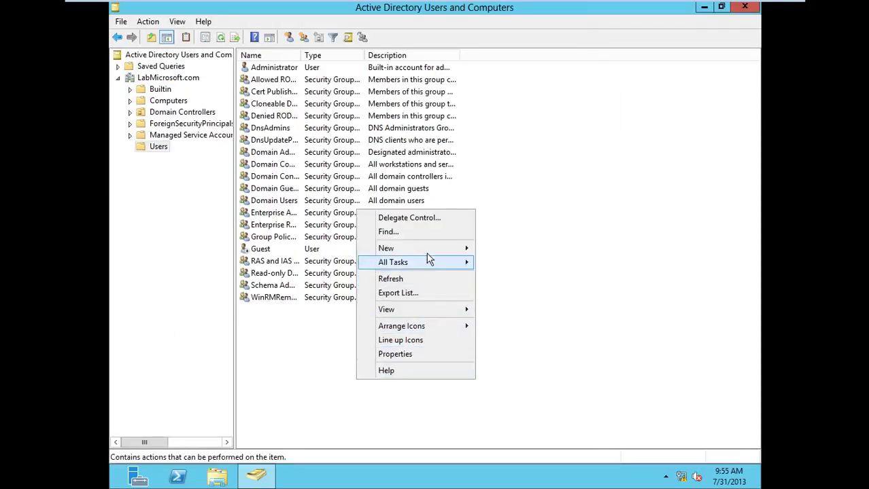
# - Start a new user and enter the user's full name and logon name
pyautogui.moveTo(431, 249)
pyautogui.click(514, 346)
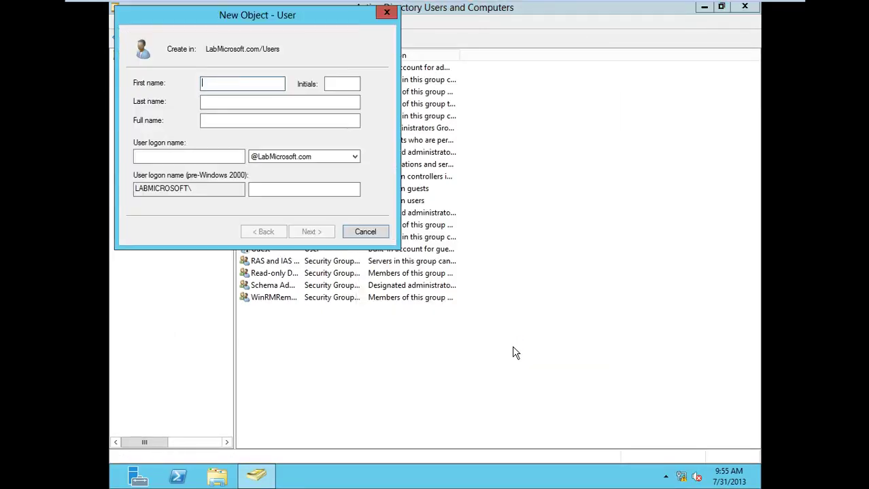
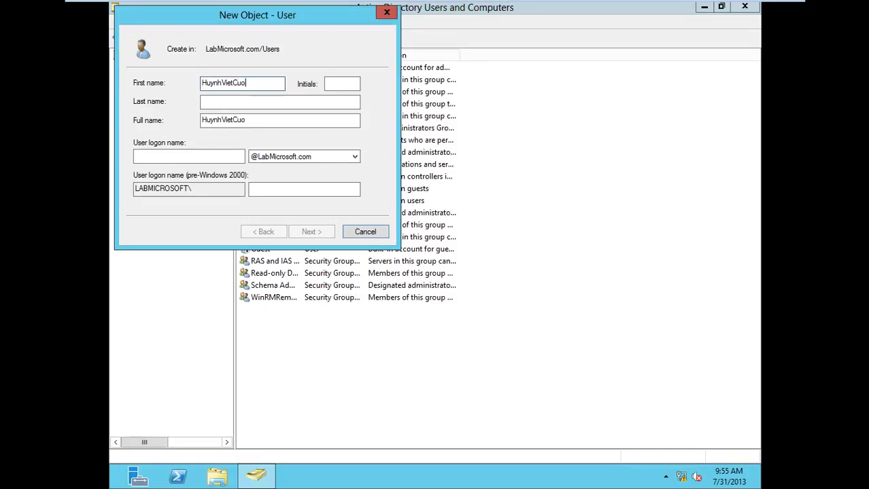
pyautogui.click(208, 156)
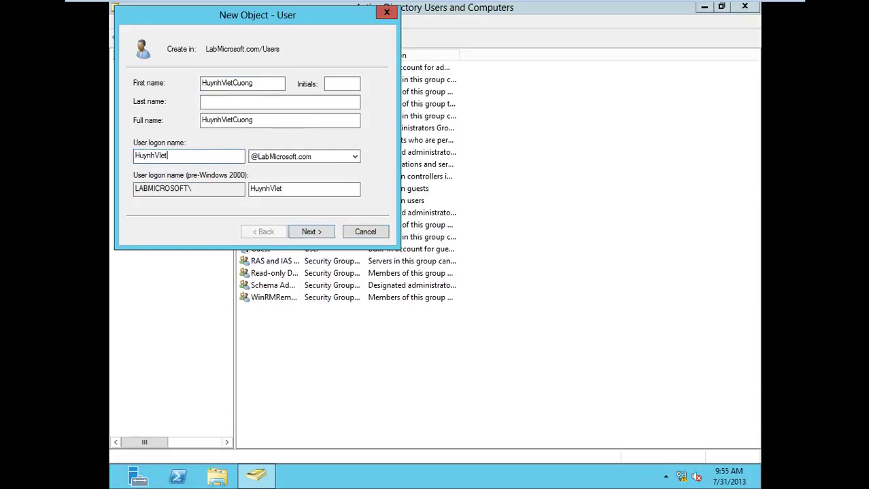
# - Set and confirm the password, never expiring and no change at logon, then finish and close
pyautogui.click(318, 236)
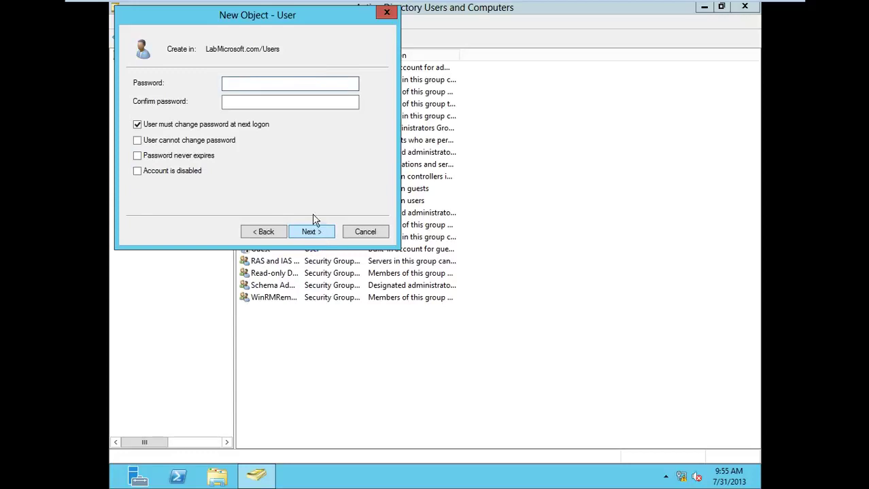
pyautogui.click(289, 103)
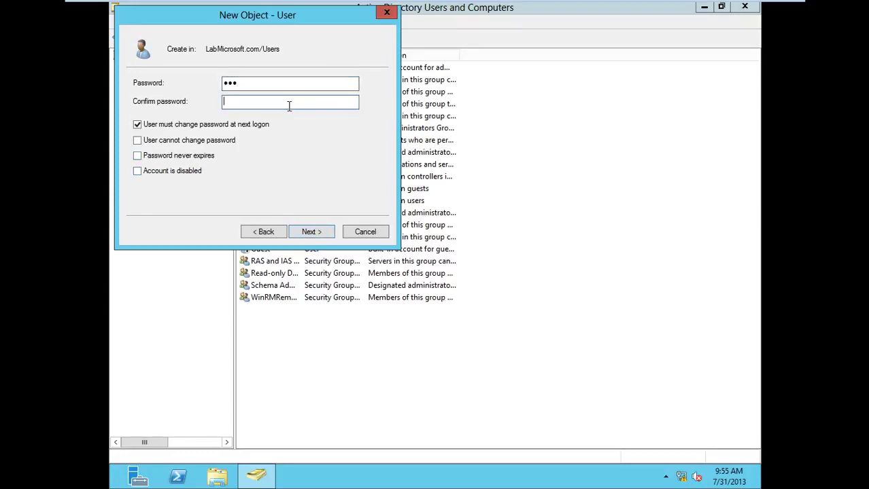
pyautogui.click(219, 128)
pyautogui.click(204, 157)
pyautogui.click(316, 236)
pyautogui.click(316, 235)
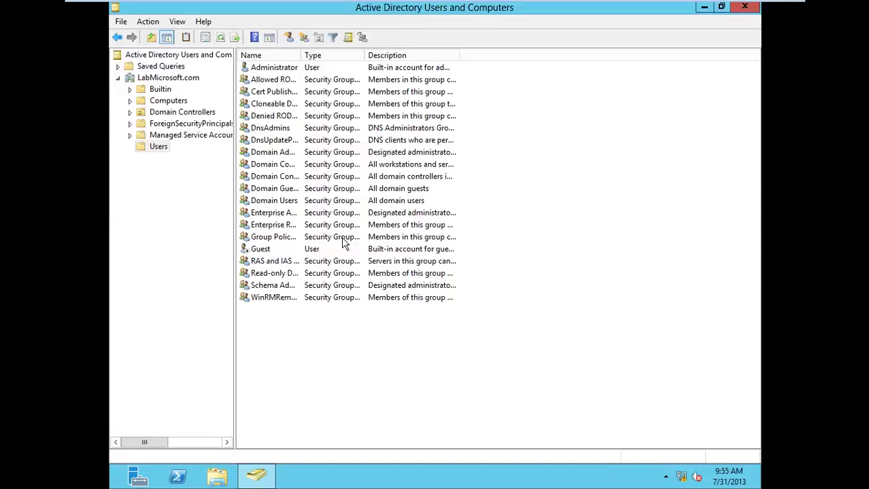
pyautogui.click(745, 6)
# - Switch to the XP01 client and open System Properties' computer name Change dialog
pyautogui.moveTo(665, 3)
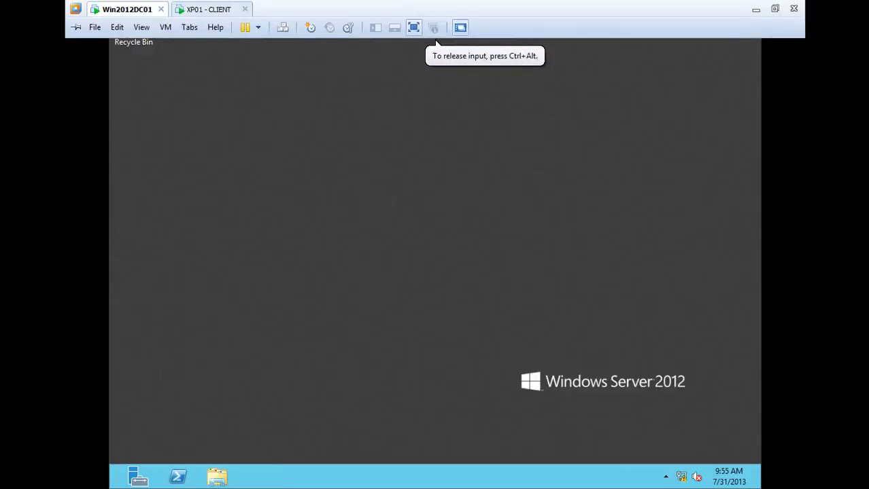
pyautogui.hotkey('ctrl', 'alt', 'Right')
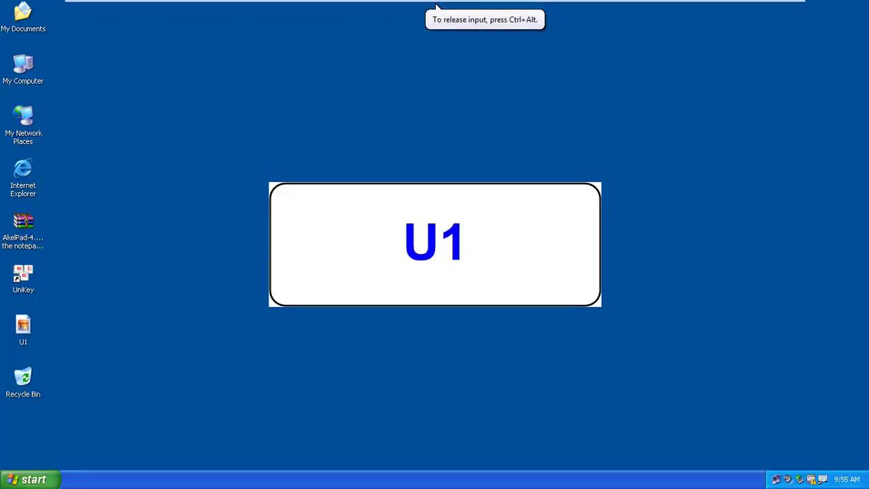
pyautogui.hotkey('shift', 'F10')
pyautogui.press('Up')
pyautogui.press('Up')
pyautogui.press('Down')
pyautogui.press('Return')
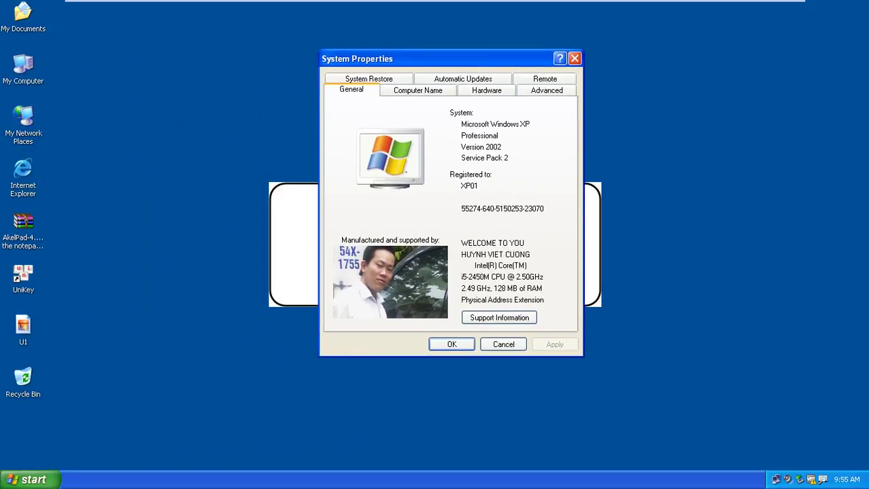
pyautogui.hotkey('ctrl', 'Tab')
pyautogui.hotkey('alt', 'c')
# - Choose domain LabMicrosoft.com and attempt joining with a mistyped administrator name, dismissing the failure
pyautogui.hotkey('alt', 'd')
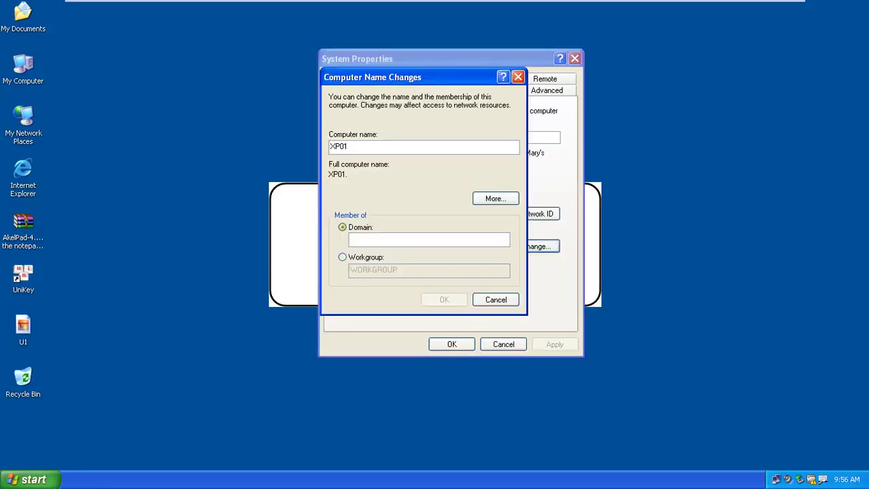
pyautogui.write('LabM')
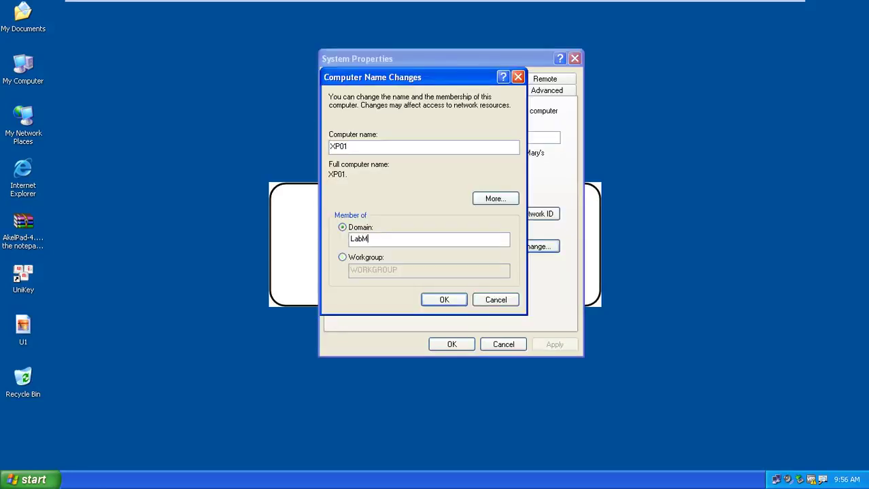
pyautogui.write('icrosoft.com')
pyautogui.press('Return')
pyautogui.write('administrator')
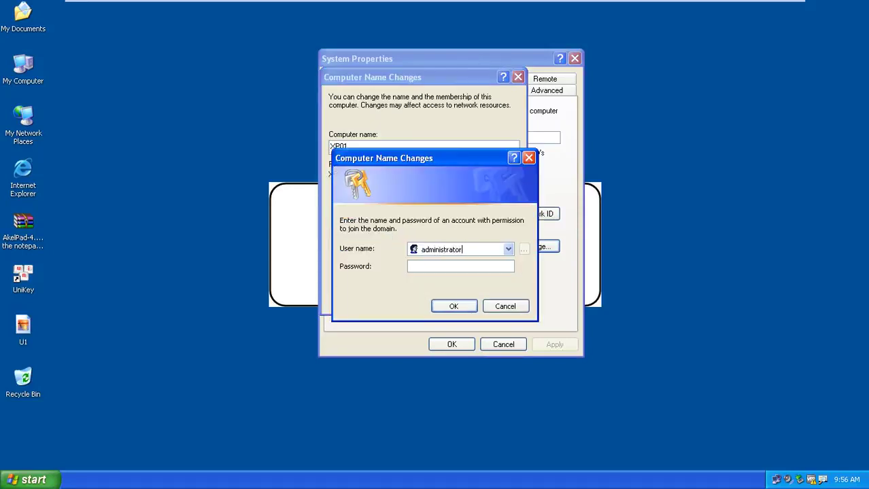
pyautogui.press('Tab')
pyautogui.press('Return')
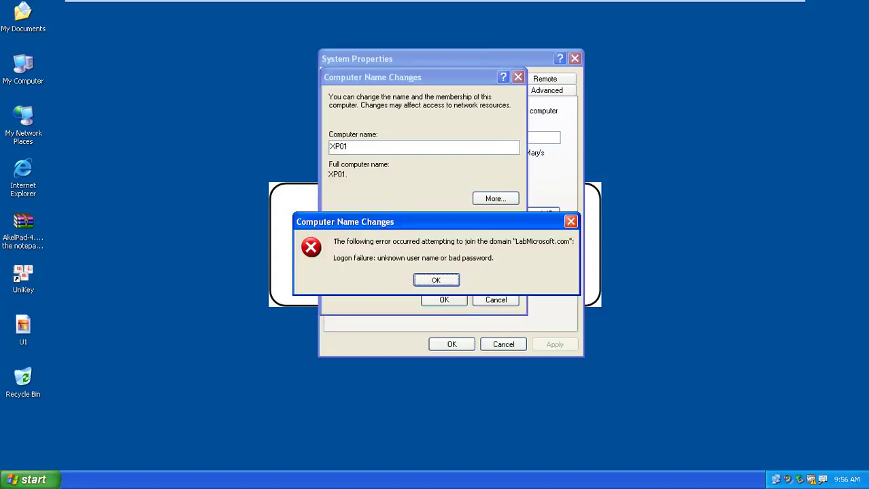
pyautogui.press('Return')
pyautogui.press('Return')
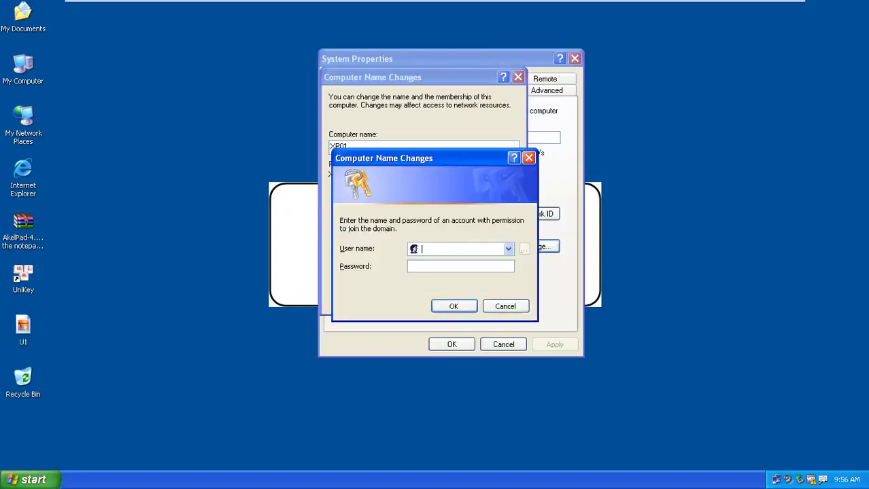
# - Join the domain with the administrator account and acknowledge the welcome and restart notices
pyautogui.write('administrator')
pyautogui.press('Tab')
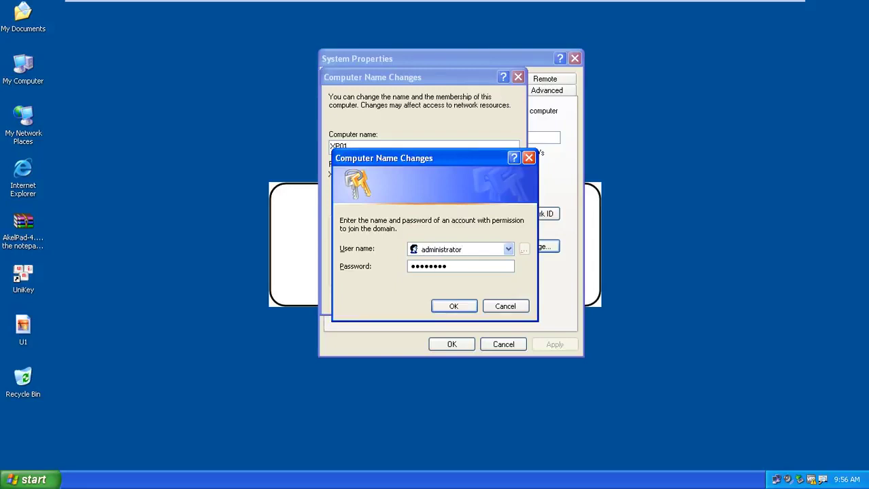
pyautogui.press('Return')
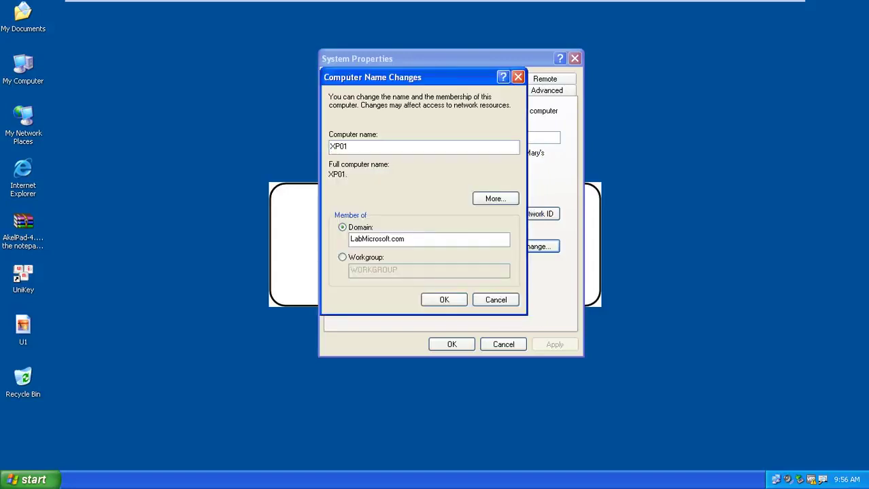
pyautogui.press('Return')
pyautogui.press('Return')
pyautogui.press('Return')
# - Decline restarting XP01 right away
pyautogui.press('Tab')
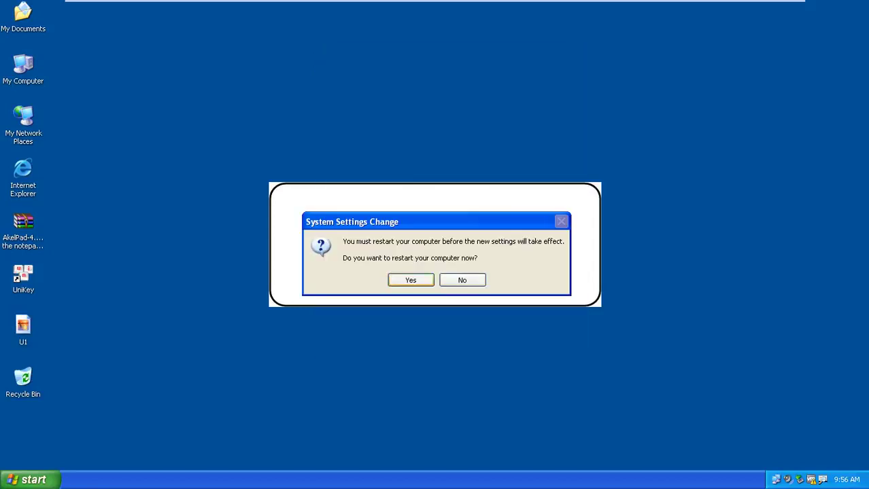
pyautogui.press('Return')
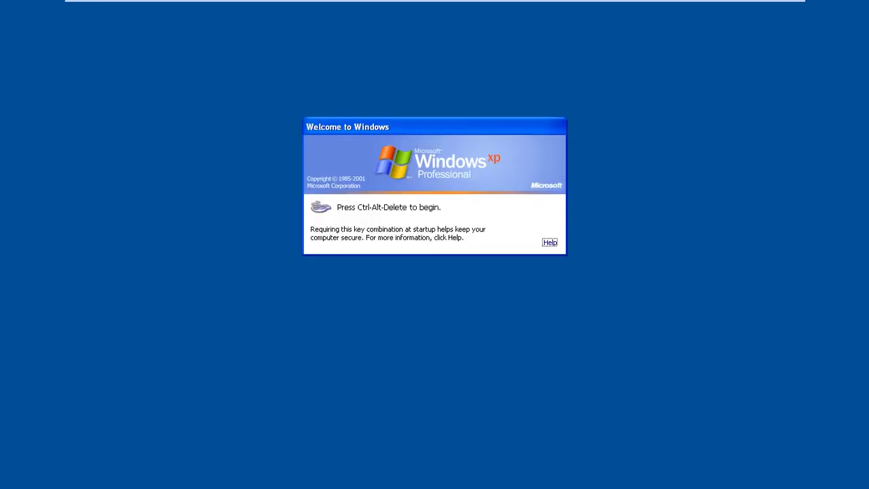
# - Log XP01 on to the LABMICROSOFT domain with the new user's name and password
pyautogui.hotkey('ctrl', 'alt', 'Delete')
pyautogui.hotkey('shift', 'Tab')
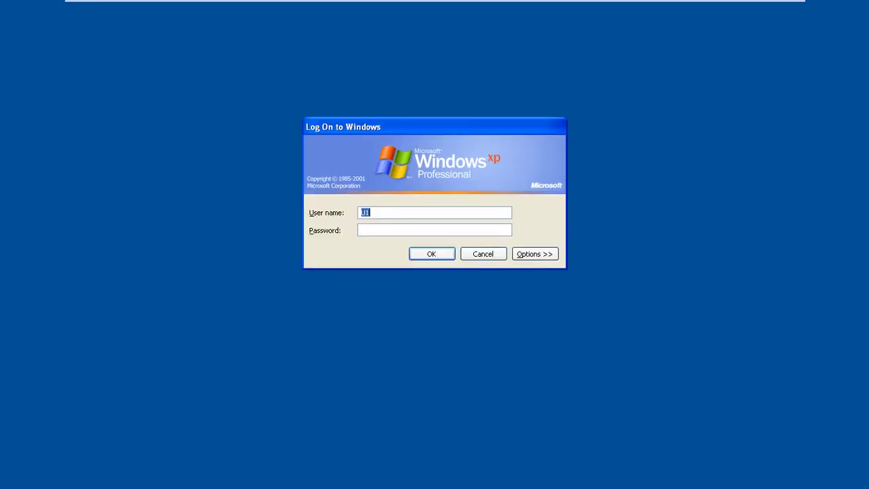
pyautogui.hotkey('alt', 'o')
pyautogui.click(505, 248)
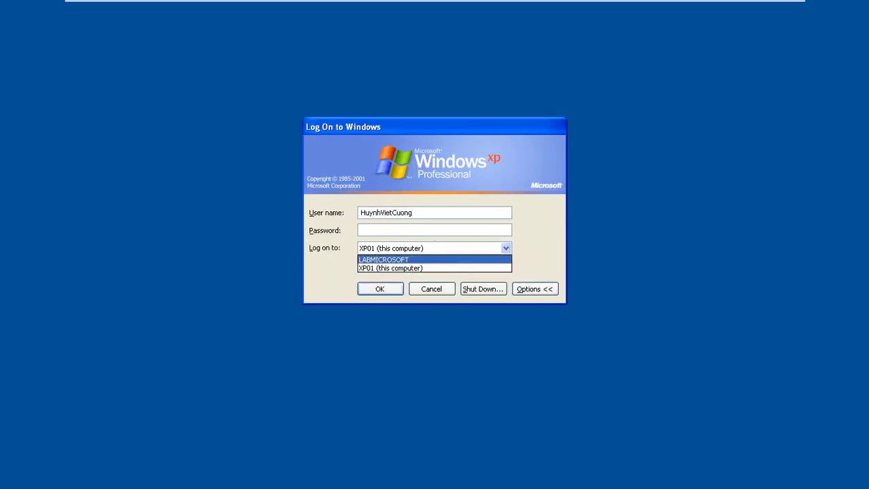
pyautogui.press('Return')
pyautogui.click(408, 229)
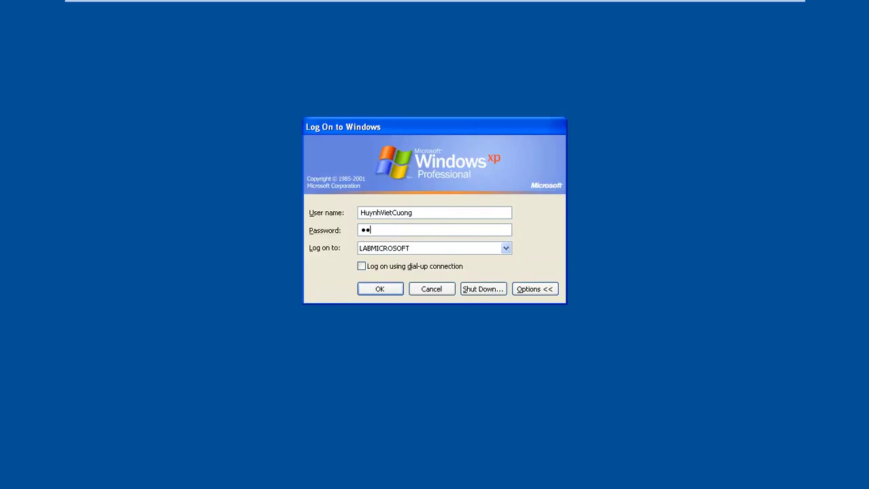
pyautogui.write('•')
pyautogui.press('Return')
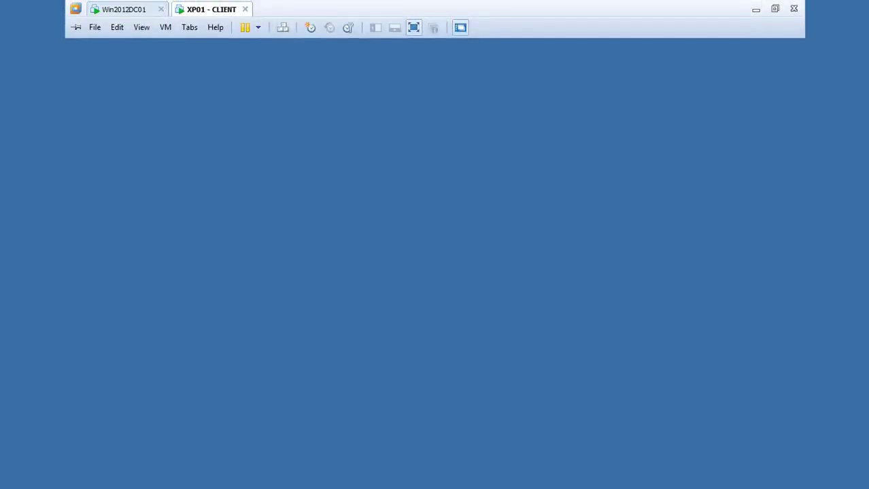
# - Return to the host desktop, show its icons and open the Utilities folder
pyautogui.hotkey('ctrl', 'alt', 'Right')
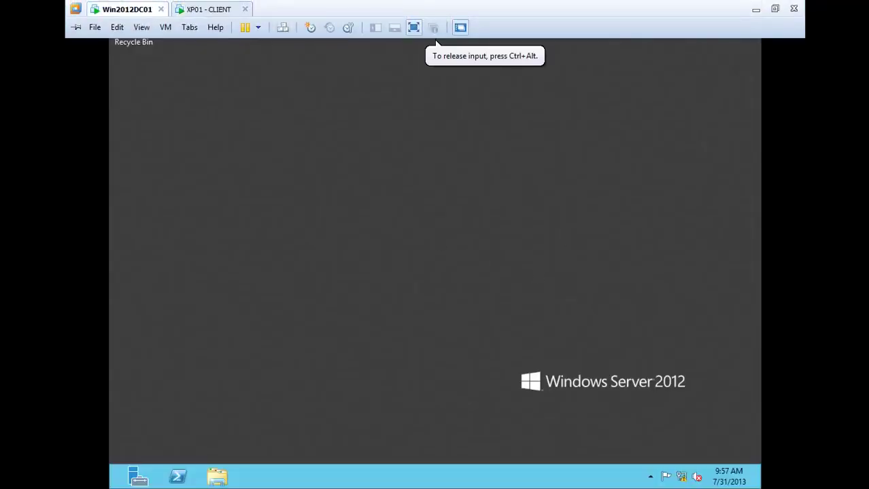
pyautogui.click(756, 9)
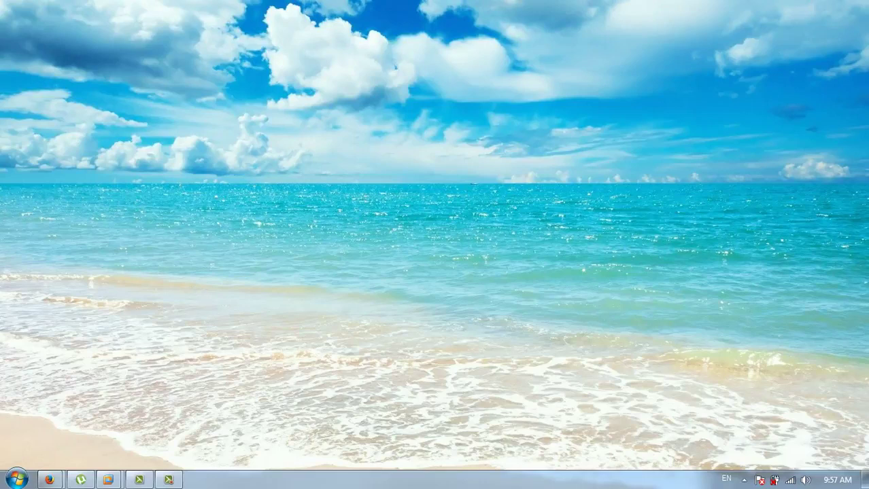
pyautogui.rightClick(329, 140)
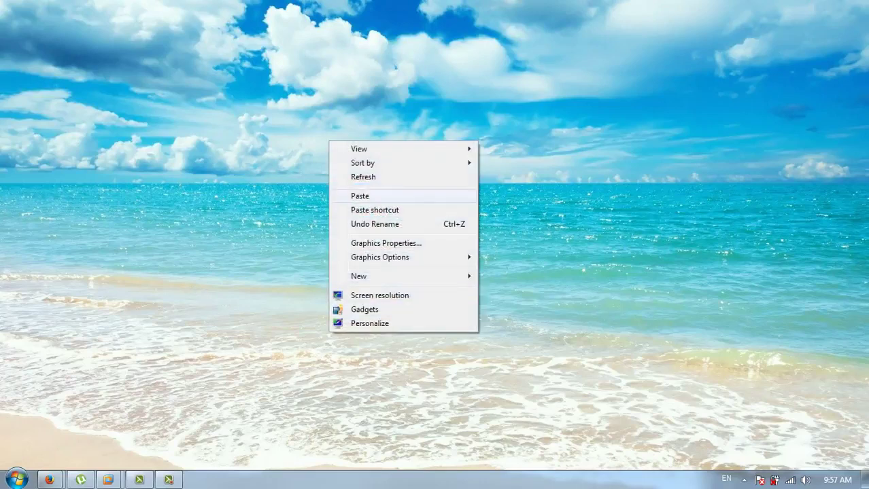
pyautogui.moveTo(360, 149)
pyautogui.click(530, 229)
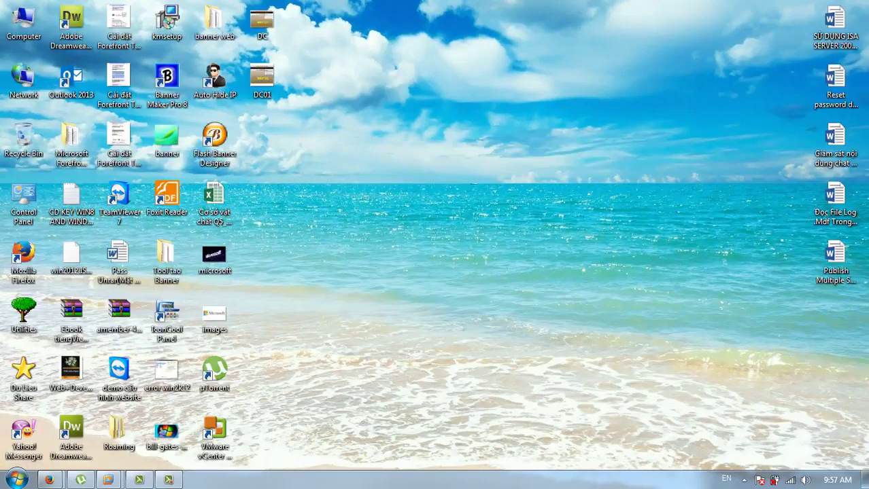
pyautogui.doubleClick(23, 310)
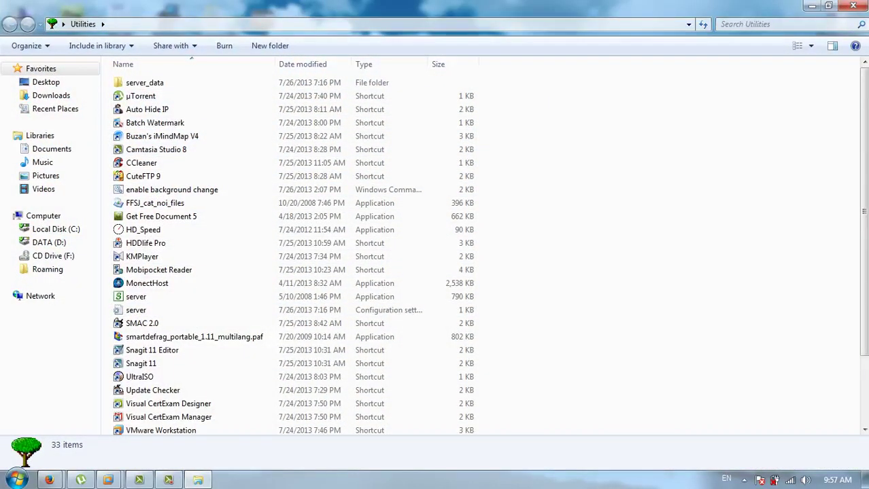
pyautogui.scroll(-2, 293, 252)
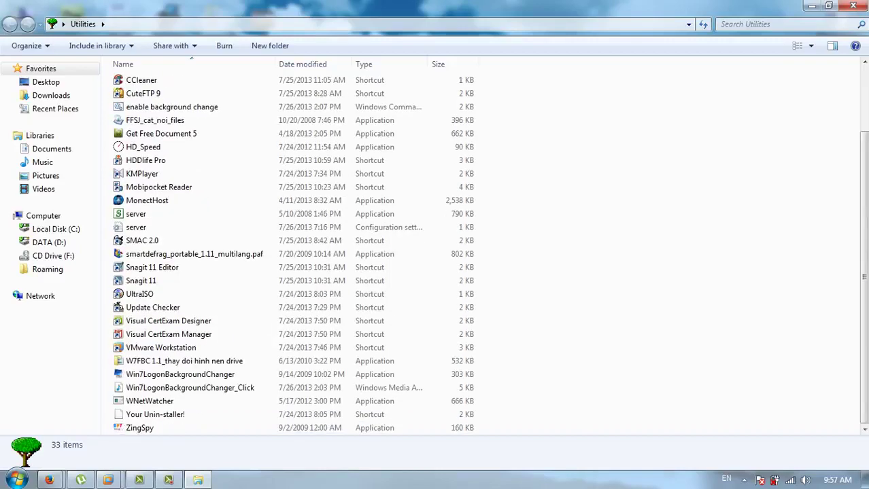
# - Browse to the 3.SOFT folder on the DATA (D:) drive to find the AkelPad archive
pyautogui.click(49, 242)
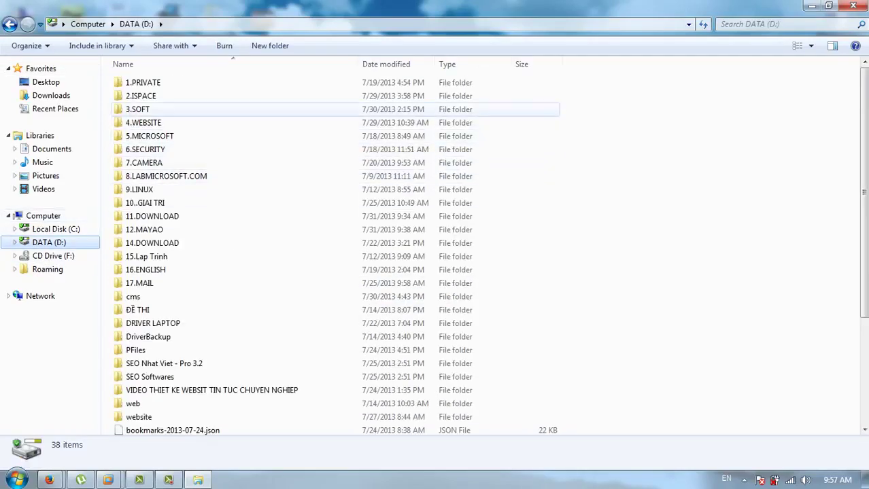
pyautogui.doubleClick(138, 109)
pyautogui.scroll(-15, 204, 272)
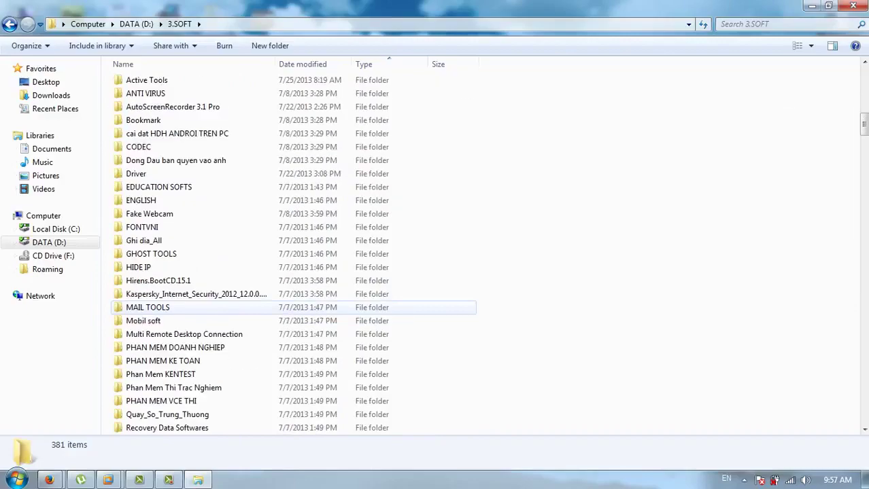
pyautogui.scroll(-20, 293, 307)
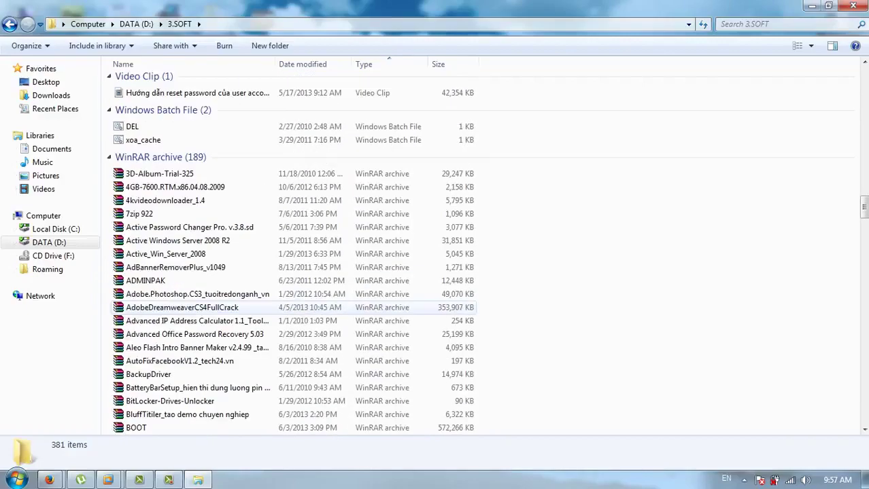
pyautogui.scroll(-20, 293, 313)
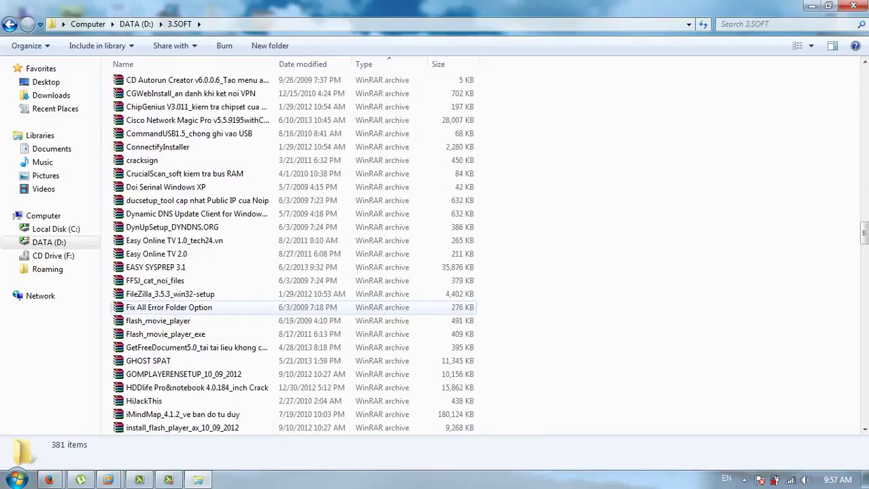
pyautogui.scroll(-20, 292, 313)
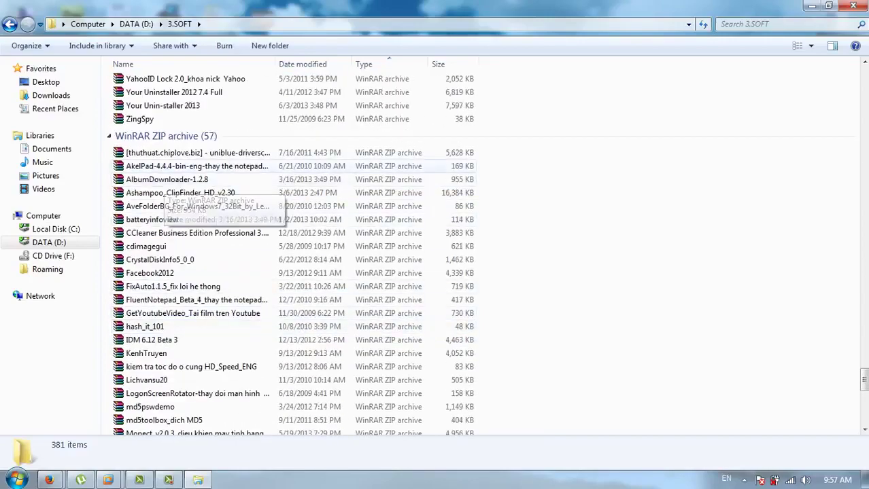
# - Extract the AkelPad 4.4.4 zip archive into Desktop\Utilities
pyautogui.rightClick(178, 167)
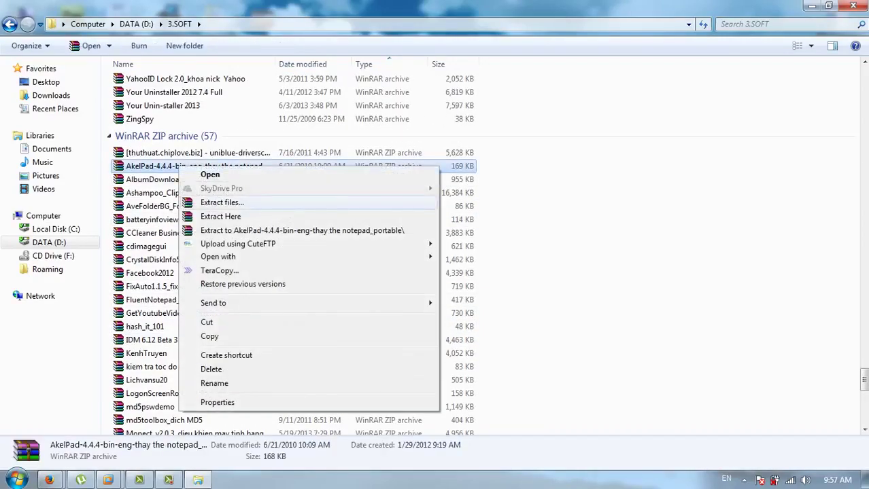
pyautogui.click(222, 203)
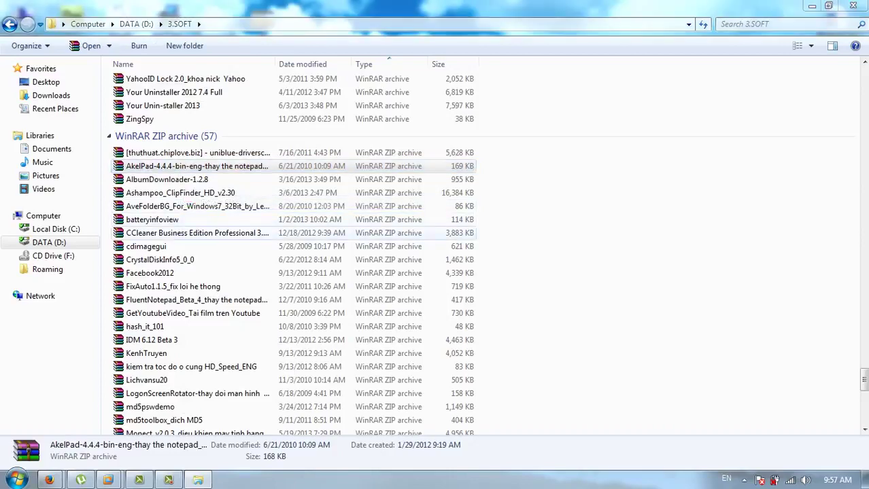
pyautogui.click(473, 319)
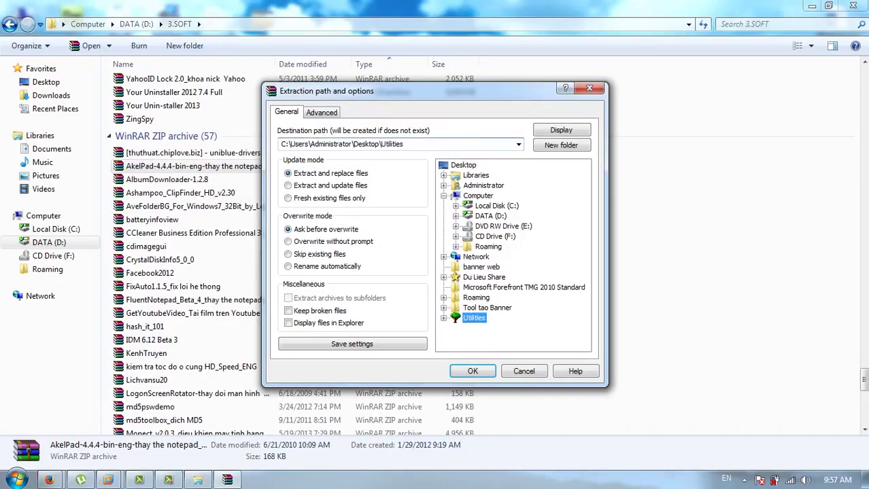
pyautogui.press('Return')
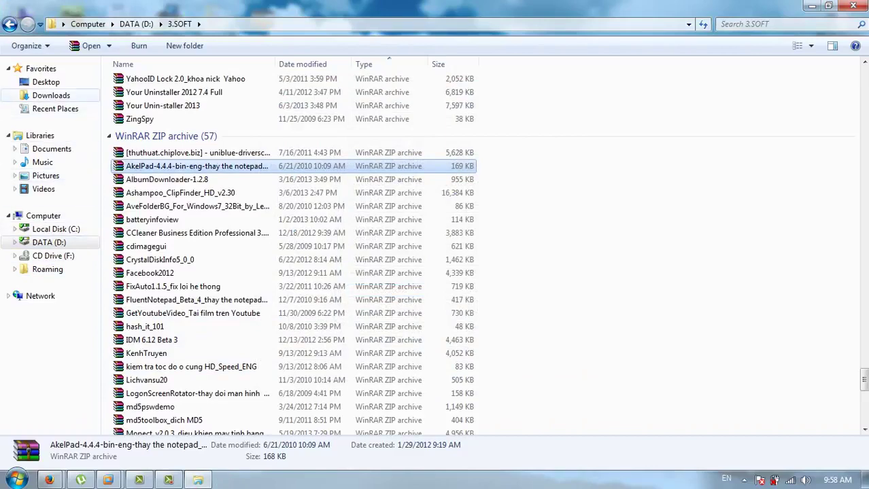
# - Launch the extracted AkelPad from the desktop Utilities folder
pyautogui.click(46, 82)
pyautogui.doubleClick(482, 218)
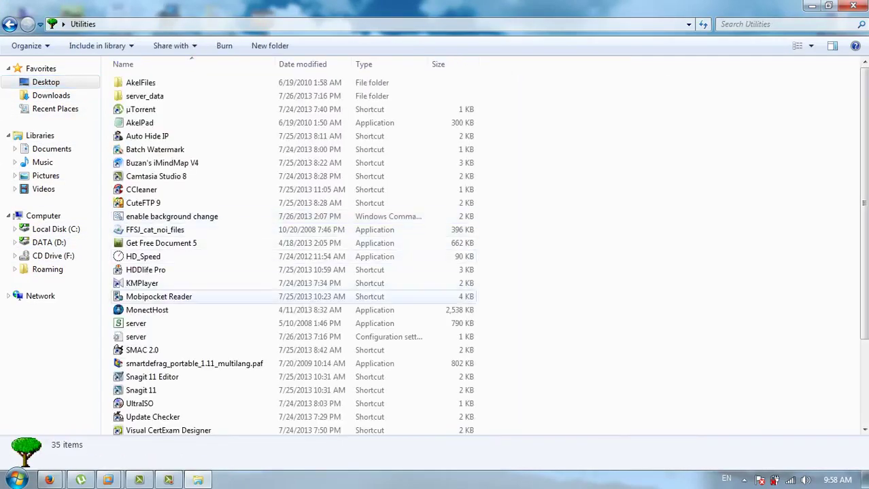
pyautogui.doubleClick(139, 123)
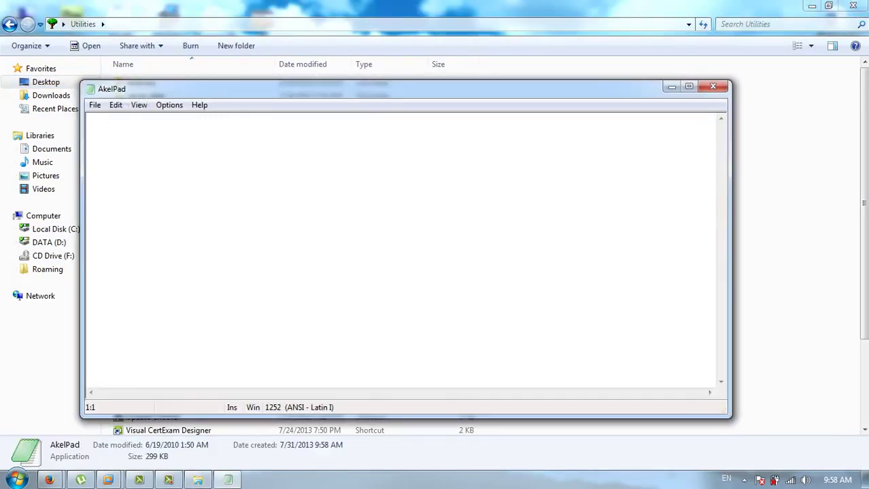
# - Maximize AkelPad and set its editor font to Times New Roman, Regular, size 24
pyautogui.click(744, 480)
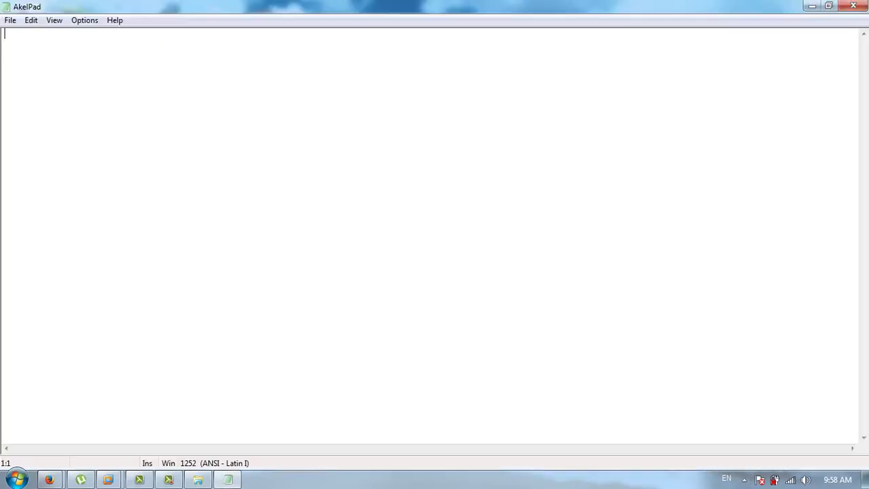
pyautogui.click(32, 20)
pyautogui.moveTo(54, 20)
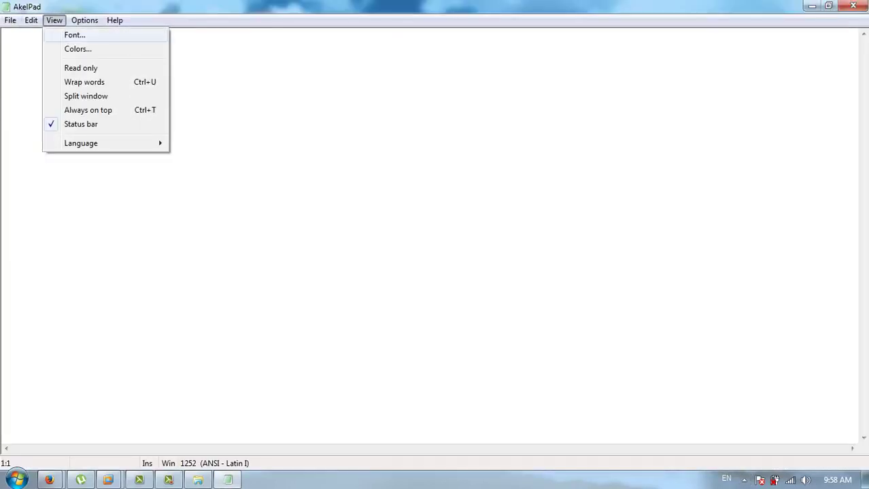
pyautogui.press('Return')
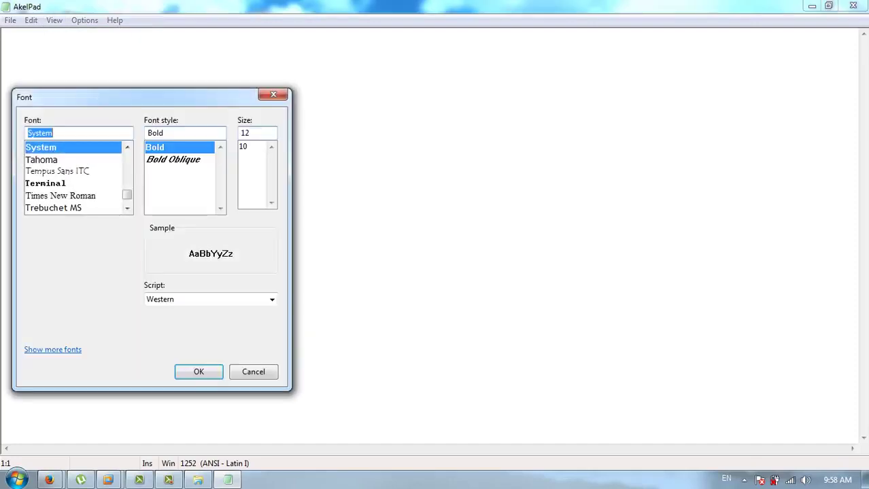
pyautogui.write('Times New Roman')
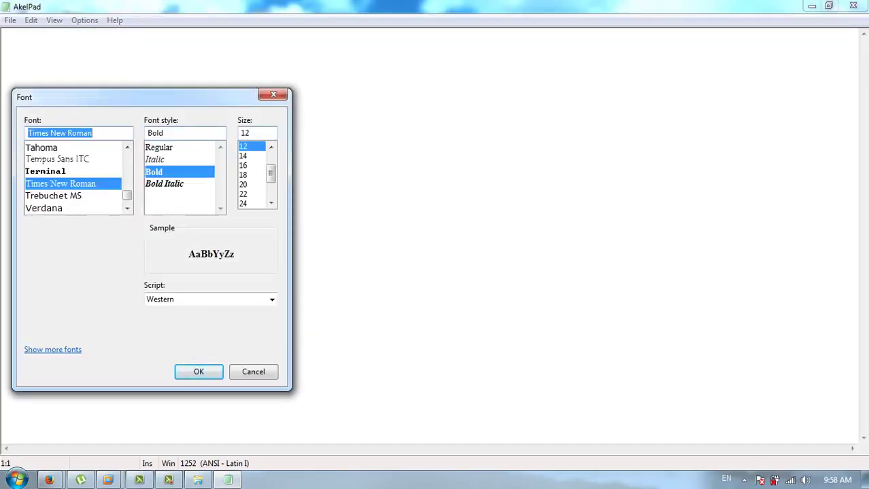
pyautogui.press('Tab')
pyautogui.press('Up')
pyautogui.press('Up')
pyautogui.press('Tab')
pyautogui.write('24')
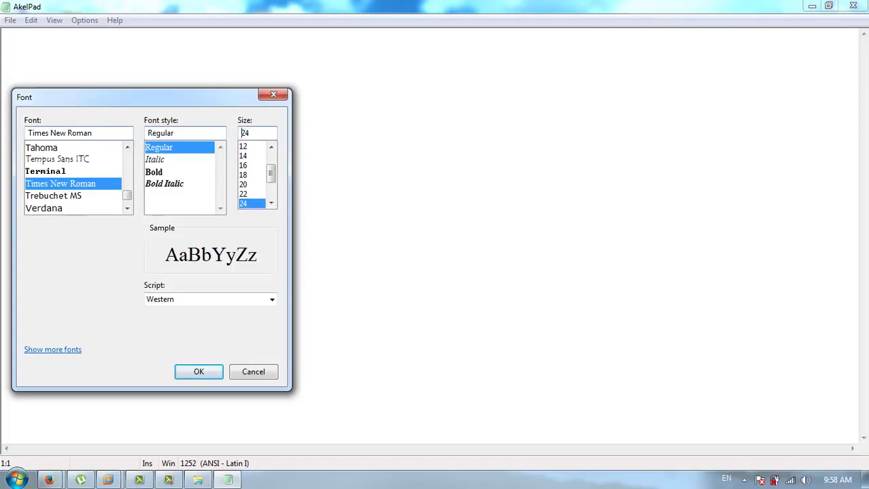
pyautogui.press('Return')
# - Type the first Vietnamese line ending 'cài đặt HĐH Windows Server 2012' and start a new line
pyautogui.write('tÔ')
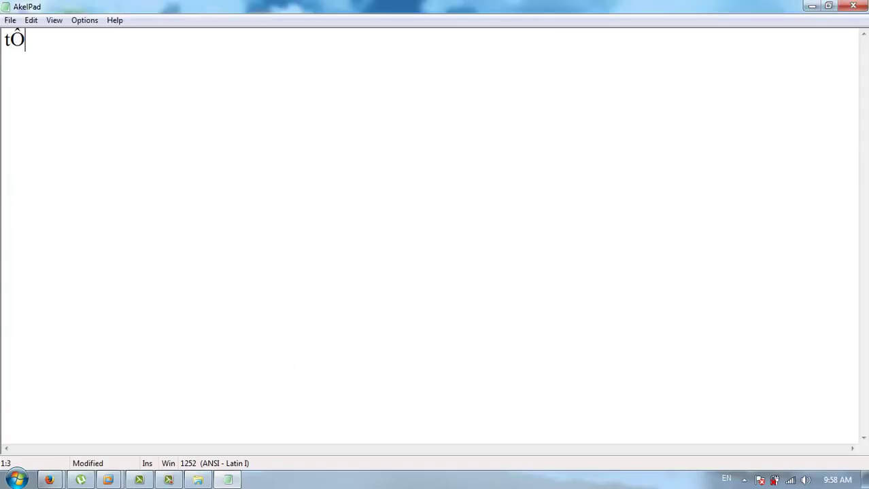
pyautogui.write('I')
pyautogui.press('BackSpace')
pyautogui.press('BackSpace')
pyautogui.press('BackSpace')
pyautogui.write('Tôi vừa ')
pyautogui.write('hướng dẫn c')
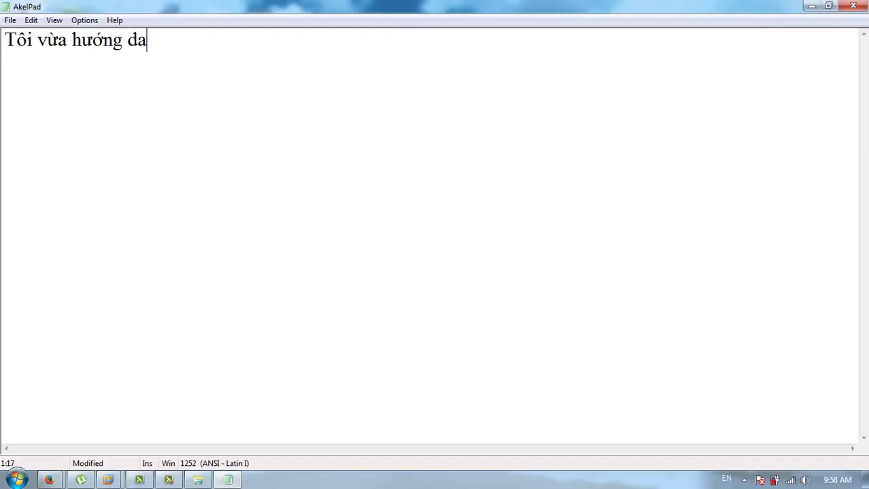
pyautogui.write('ác ')
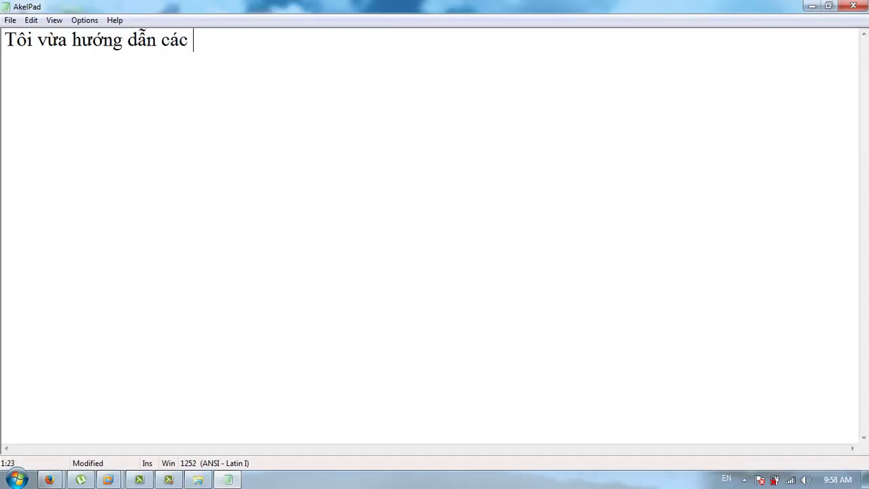
pyautogui.write('bạn thao tác n')
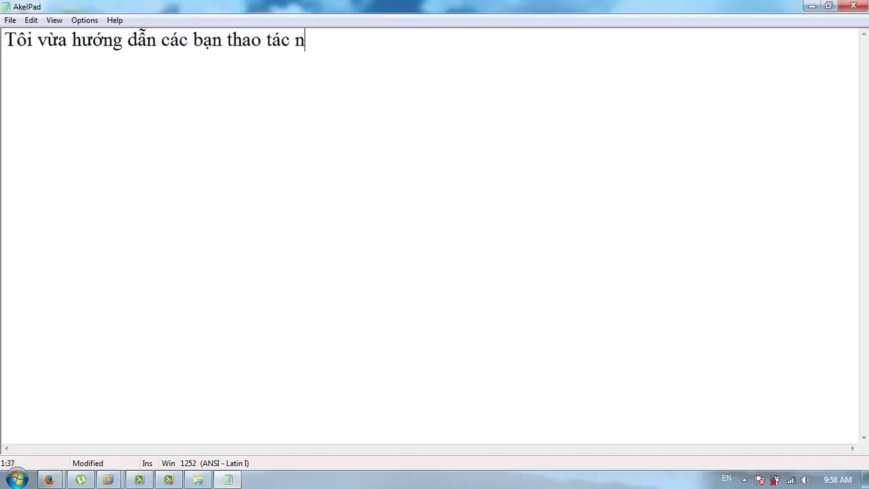
pyautogui.write('âng cấp mo')
pyautogui.write('t ')
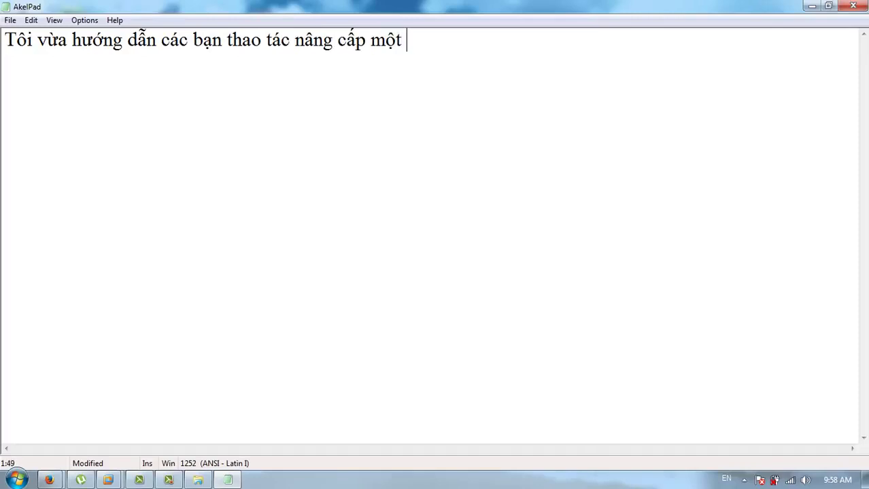
pyautogui.write('máy tính đang ')
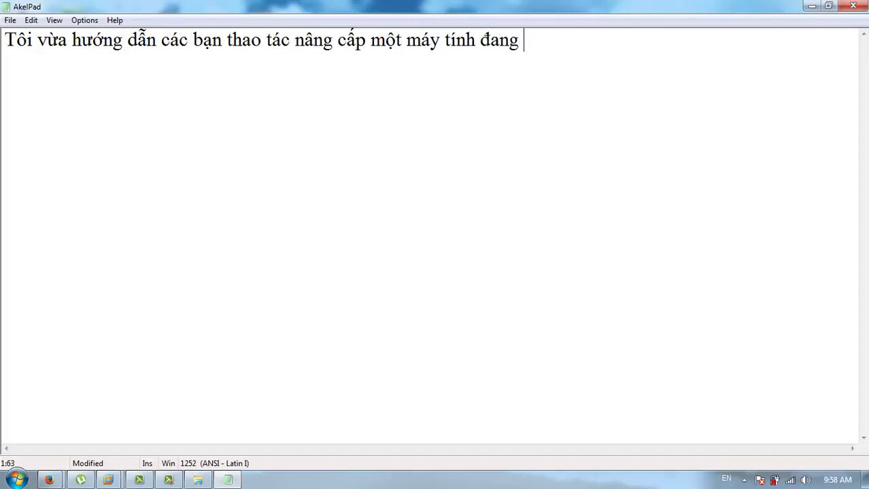
pyautogui.write('được cài đă')
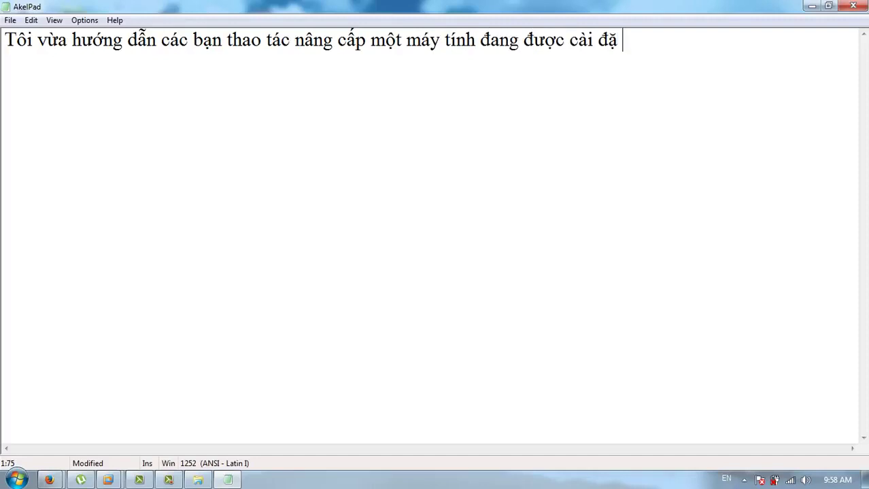
pyautogui.write('t HĐH')
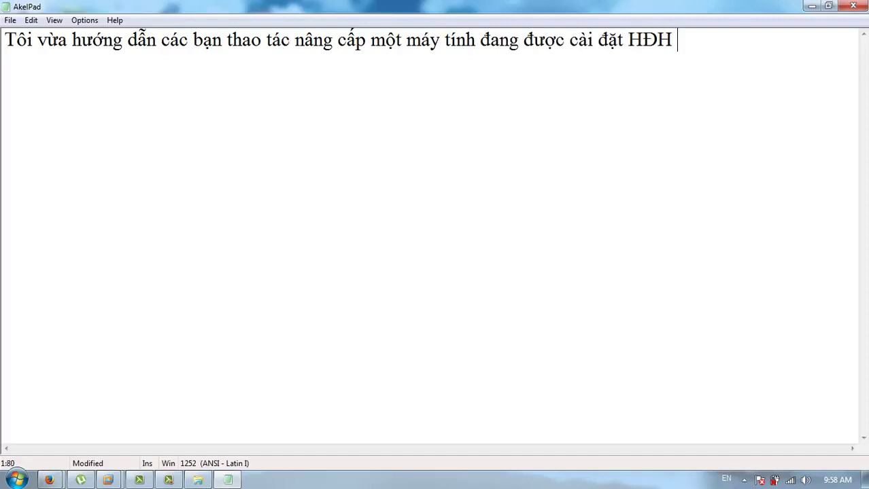
pyautogui.write(' Windows se')
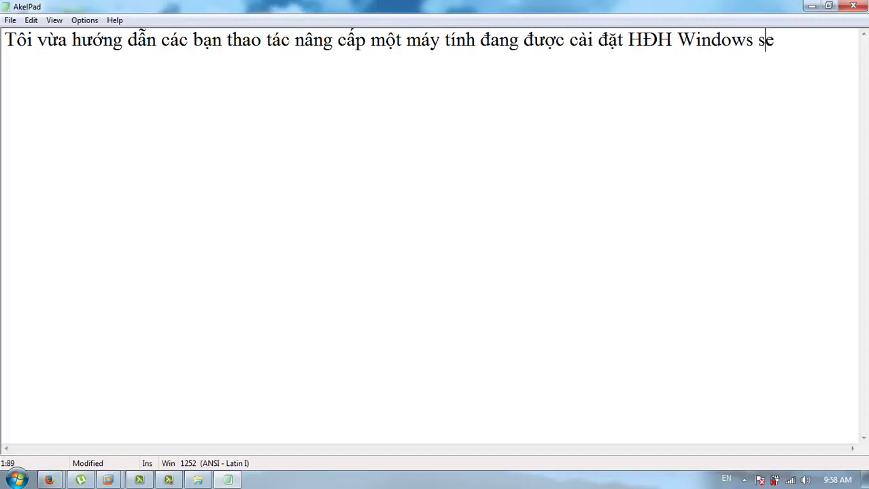
pyautogui.press('BackSpace')
pyautogui.press('BackSpace')
pyautogui.write('Serv')
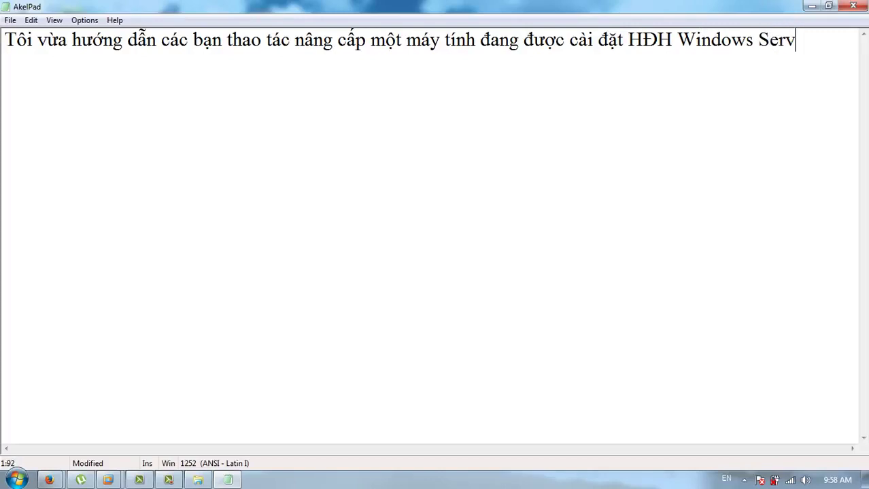
pyautogui.write('er 2012')
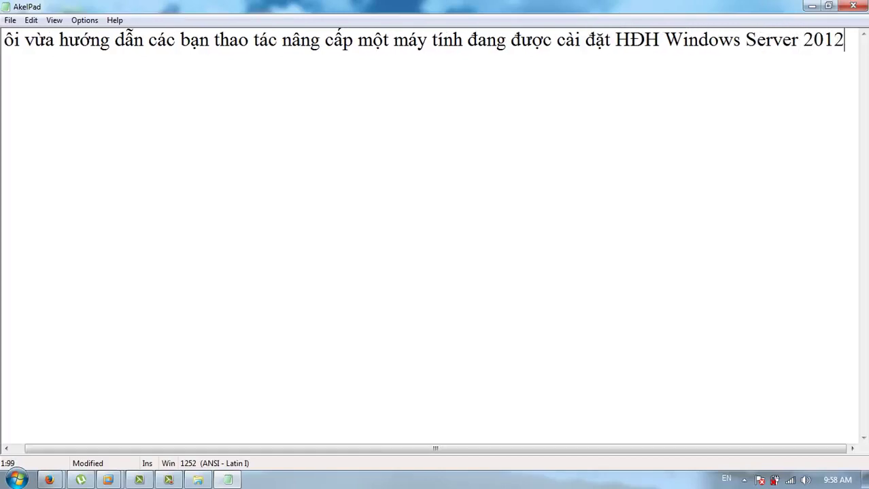
pyautogui.press('Return')
pyautogui.press('Return')
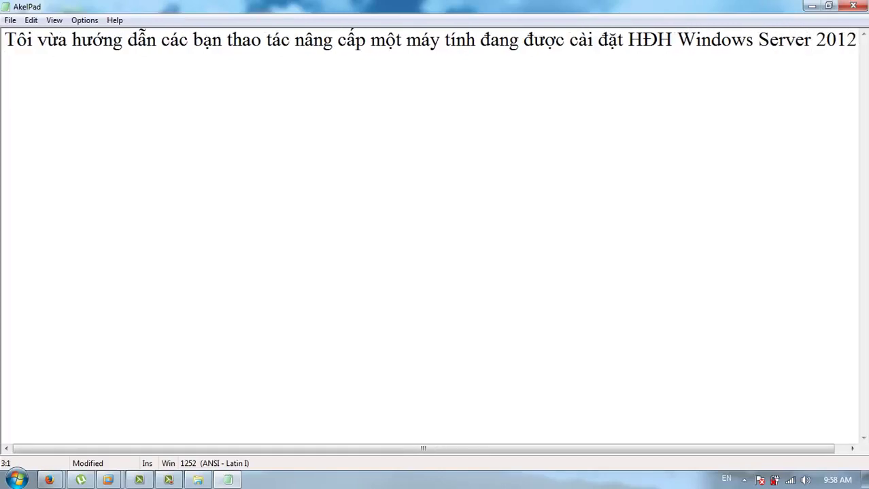
# - Continue with 'lên đóng vai trò là một máy Domain Controller và', fixing typos
pyautogui.write('d')
pyautogui.press('BackSpace')
pyautogui.write('lên đóng v')
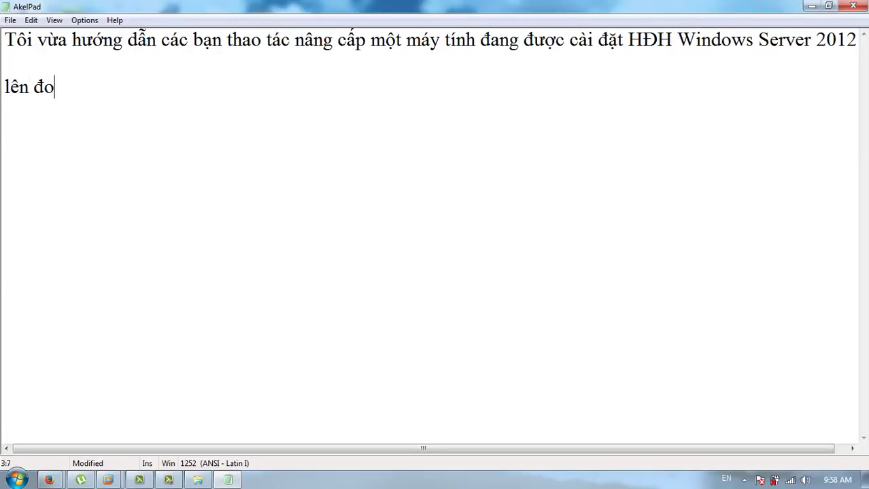
pyautogui.write('ai trò')
pyautogui.press('BackSpace')
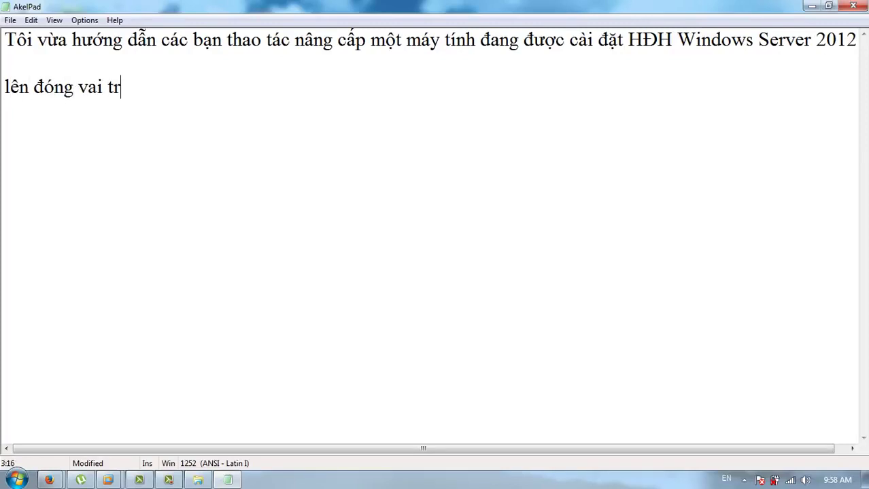
pyautogui.write('ò là một máy ')
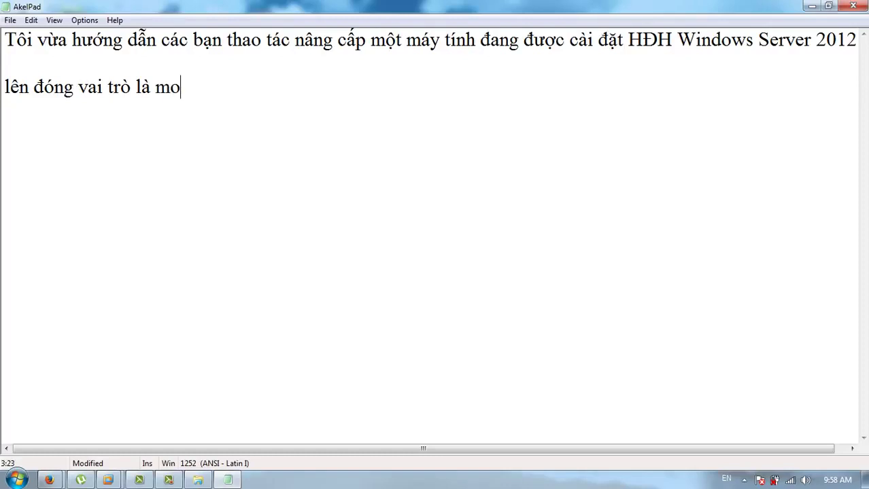
pyautogui.write('D')
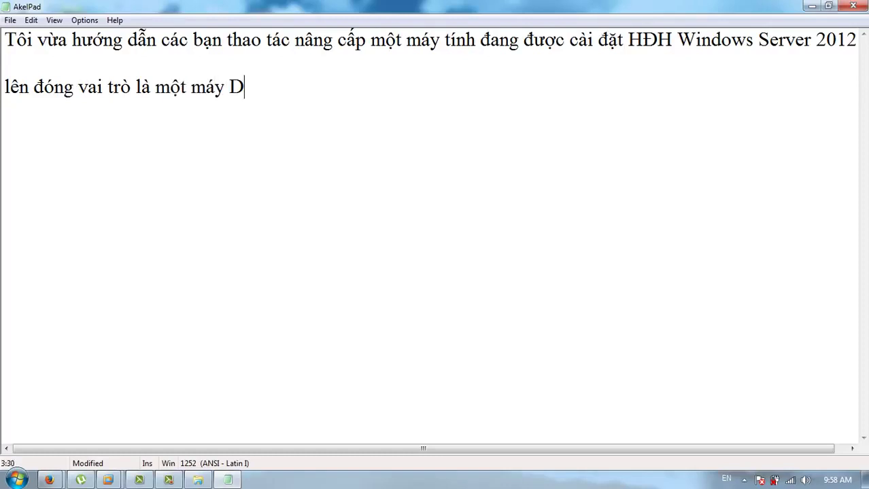
pyautogui.write('omain COntr')
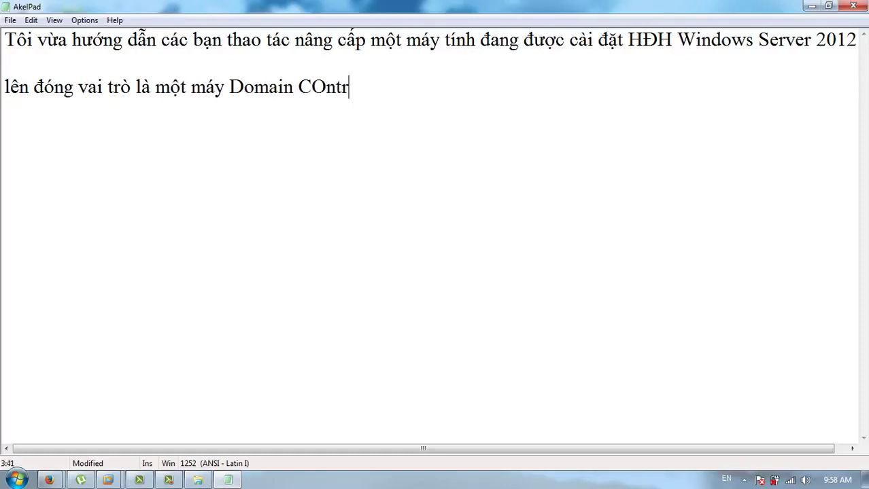
pyautogui.press('BackSpace')
pyautogui.press('BackSpace')
pyautogui.write('ontroller')
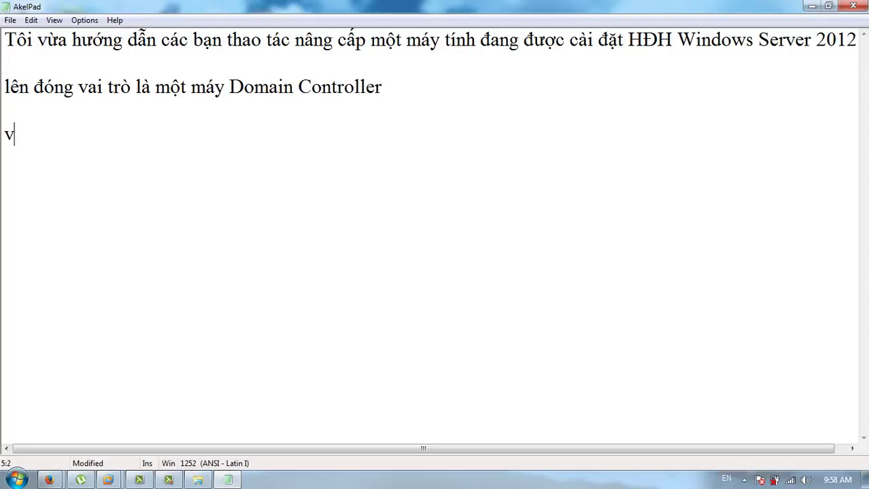
pyautogui.write('à f')
pyautogui.press('BackSpace')
# - Add 'thao tác join 01 máy Client (trong trường hợp này tôi dùng HĐH windo', correcting typos
pyautogui.write('thao tác joi')
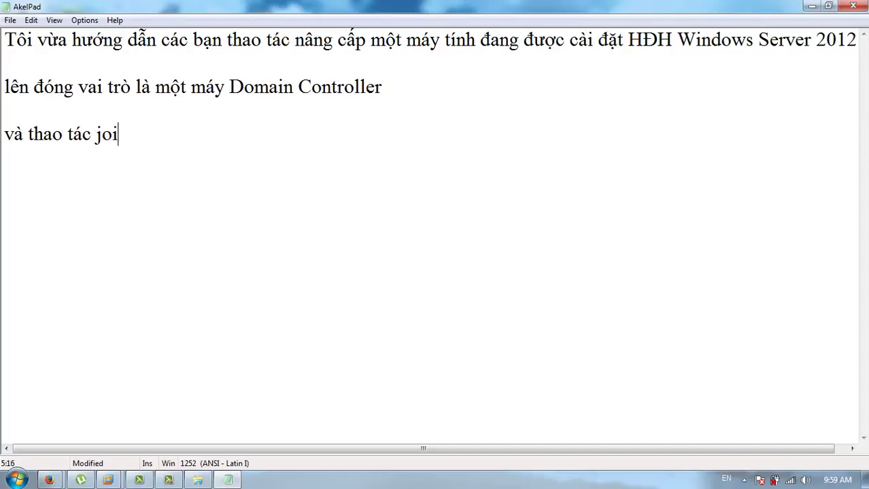
pyautogui.write('n 01 masy Client')
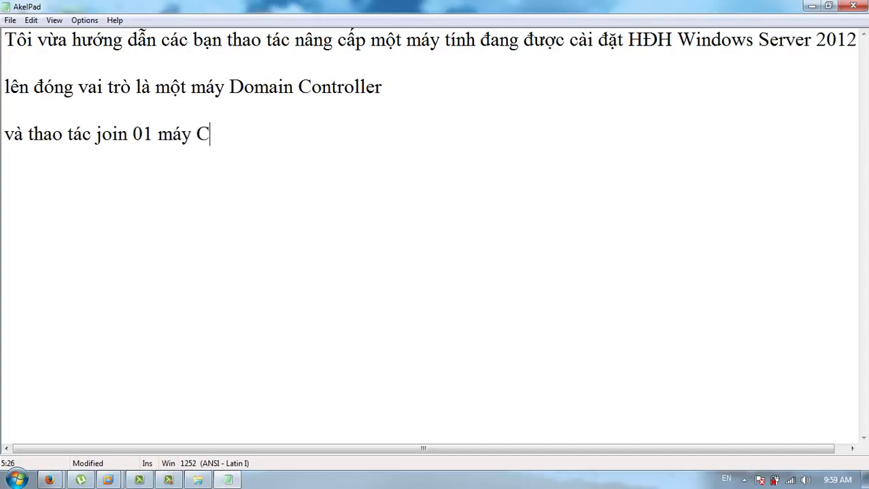
pyautogui.write(' (trong tư')
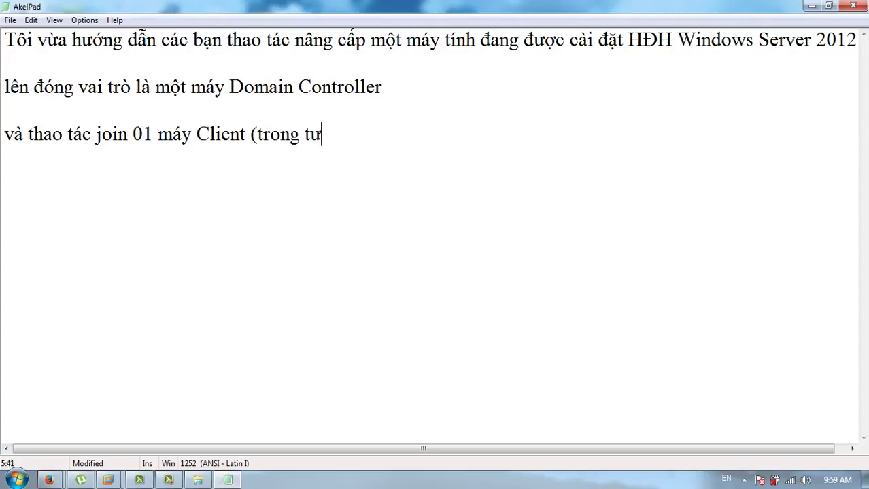
pyautogui.press('BackSpace')
pyautogui.write('ruwowngf howjp nayf too')
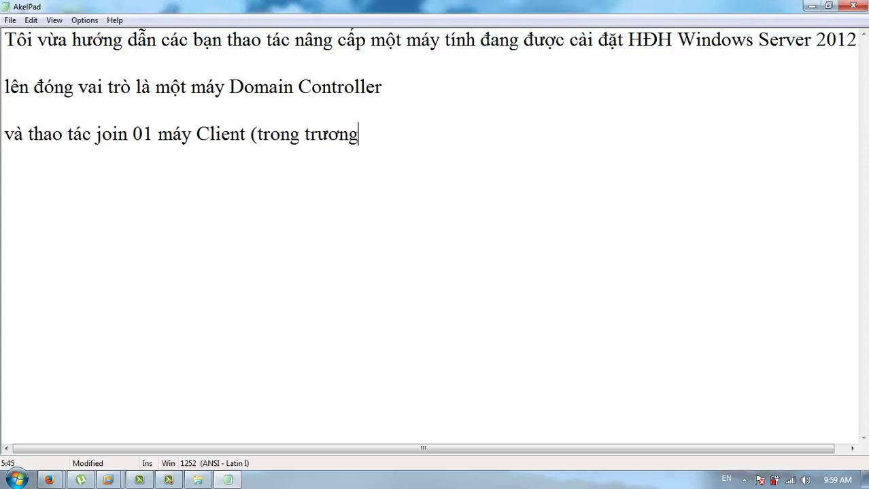
pyautogui.write('i dufng ')
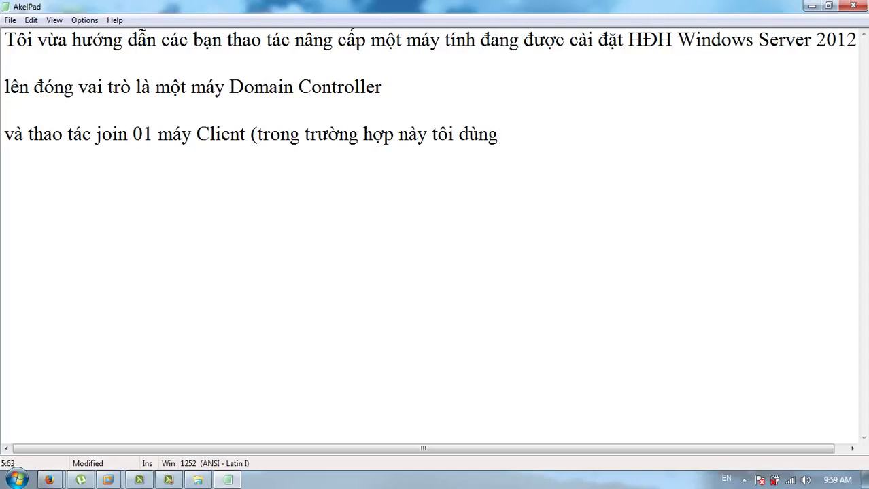
pyautogui.write('h')
pyautogui.press('BackSpace')
pyautogui.write('D')
pyautogui.press('BackSpace')
pyautogui.write('HDD')
pyautogui.write('H ')
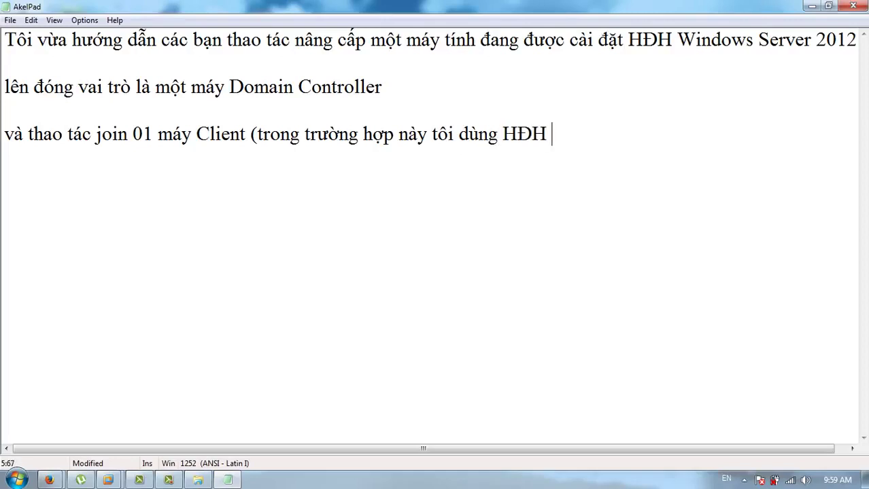
pyautogui.write('windo')
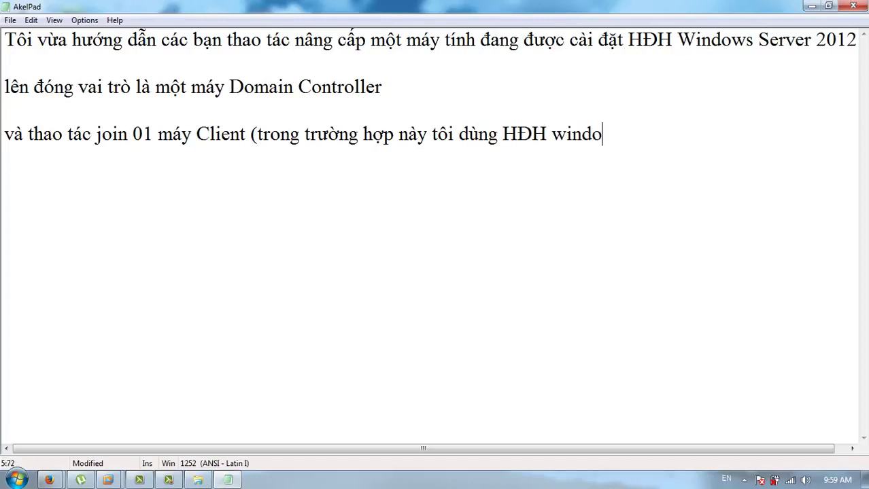